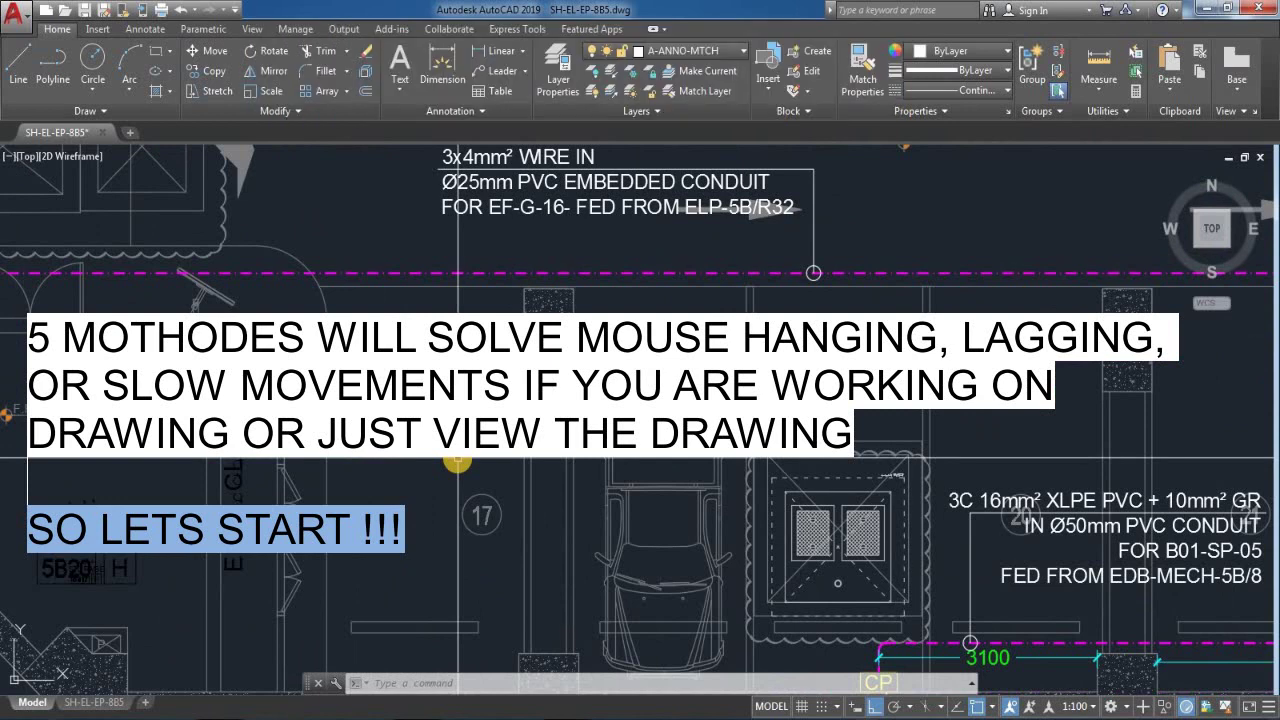
middle_drag(543, 474, 368, 362)
click(331, 363)
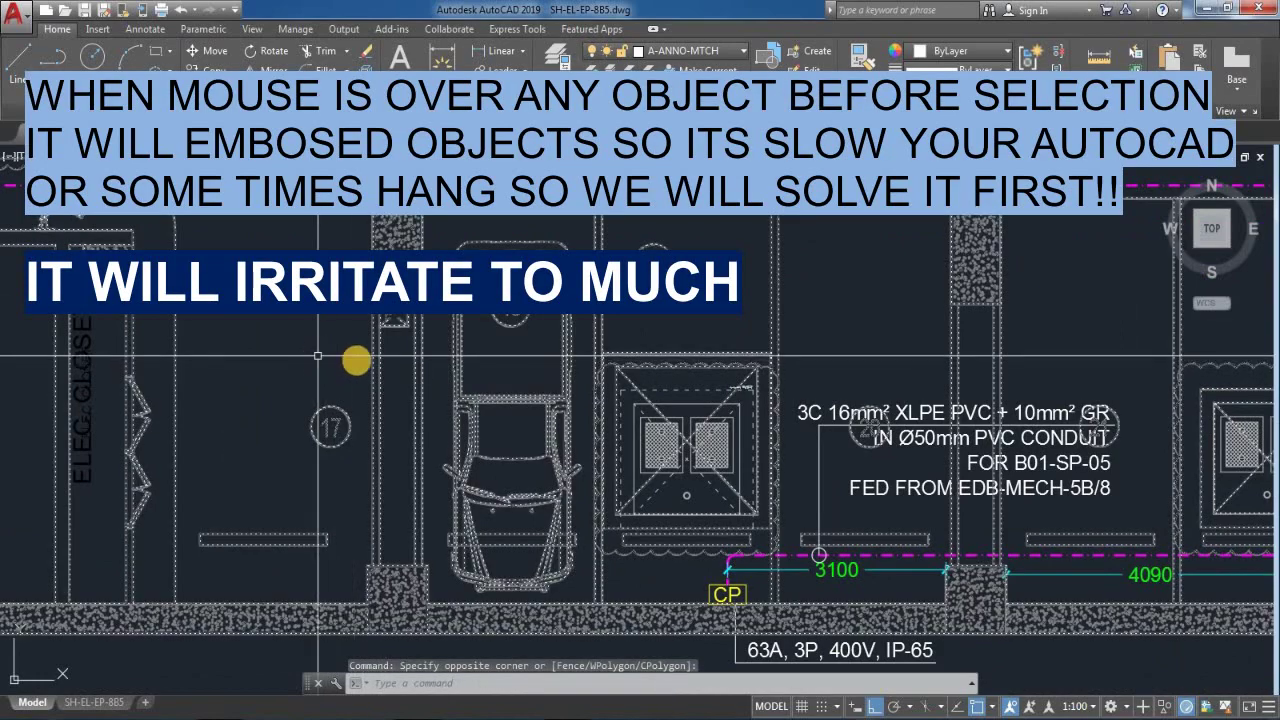
middle_drag(298, 348, 412, 413)
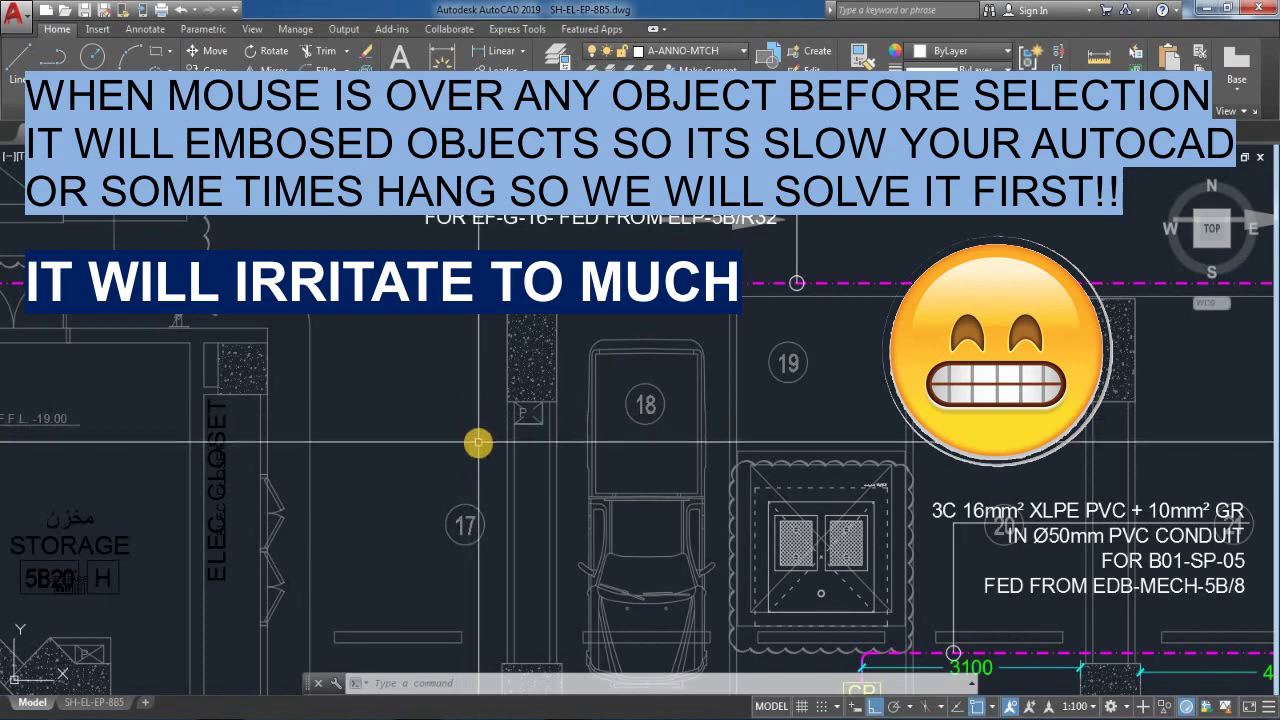
scroll(448, 503, down, 5)
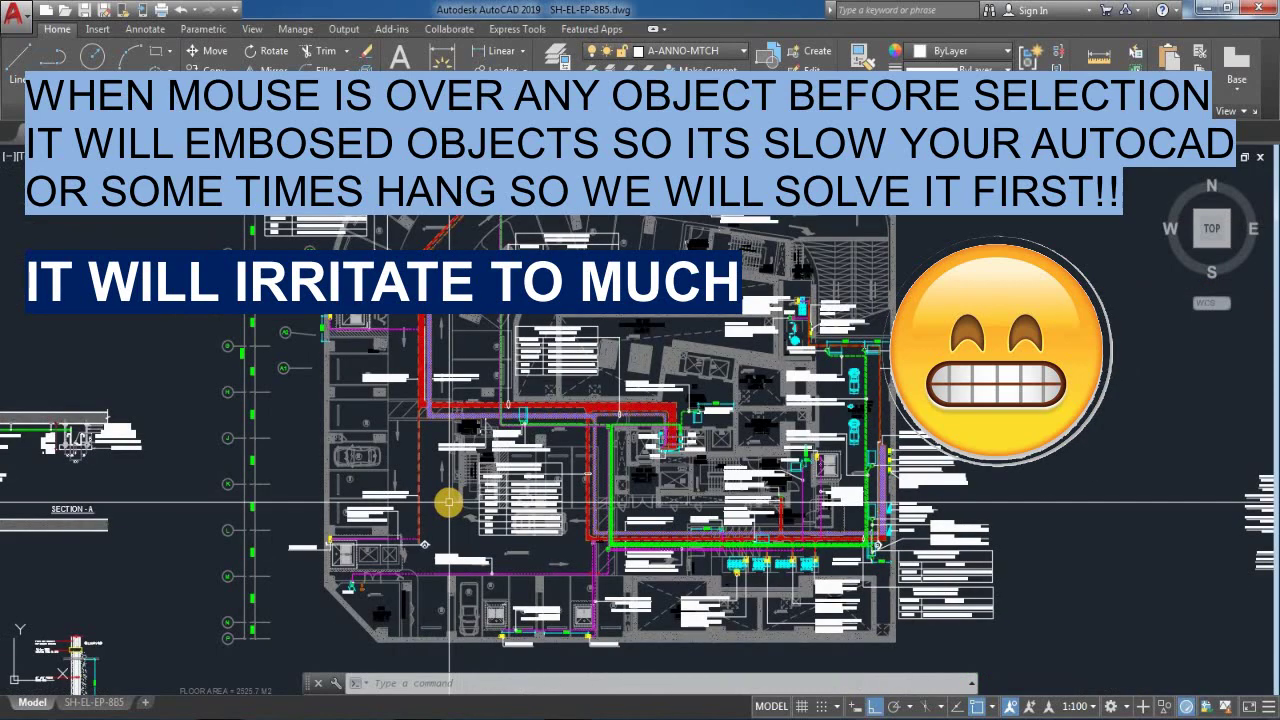
- Set the SELECTIONPREVIEW system variable to 0 to turn off highlighting of objects under the cursor
text(select)
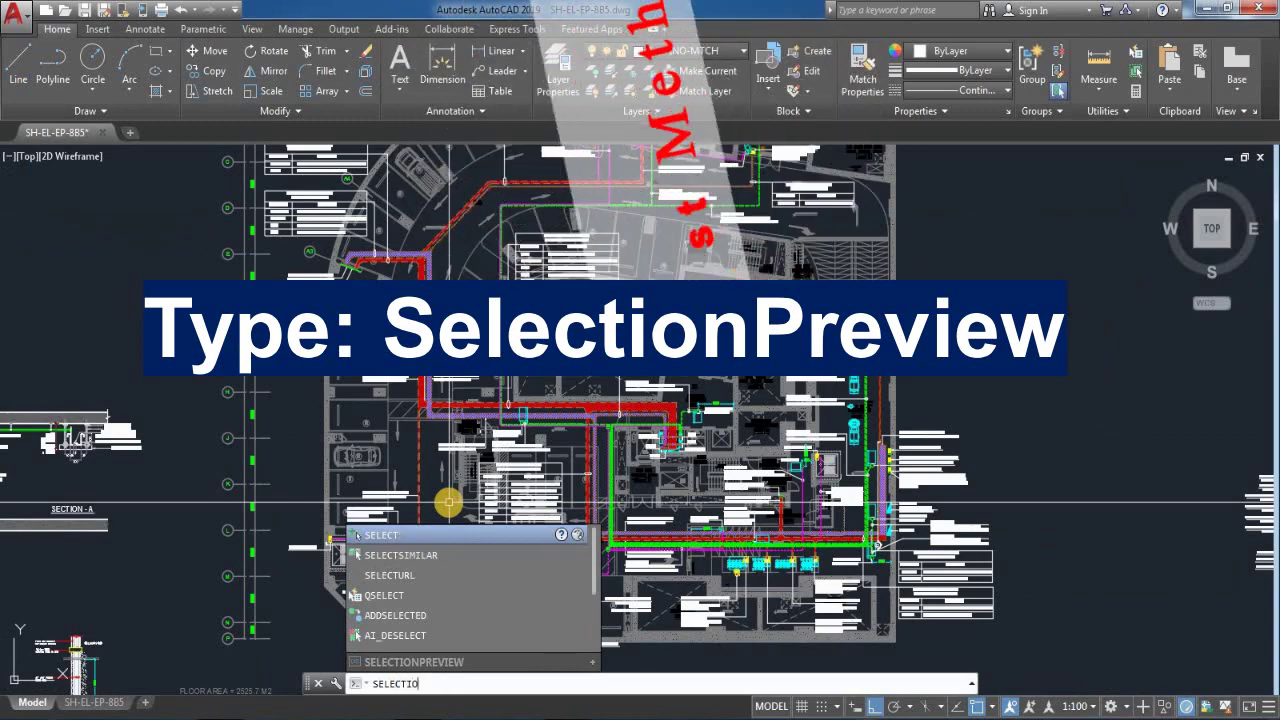
text(ion)
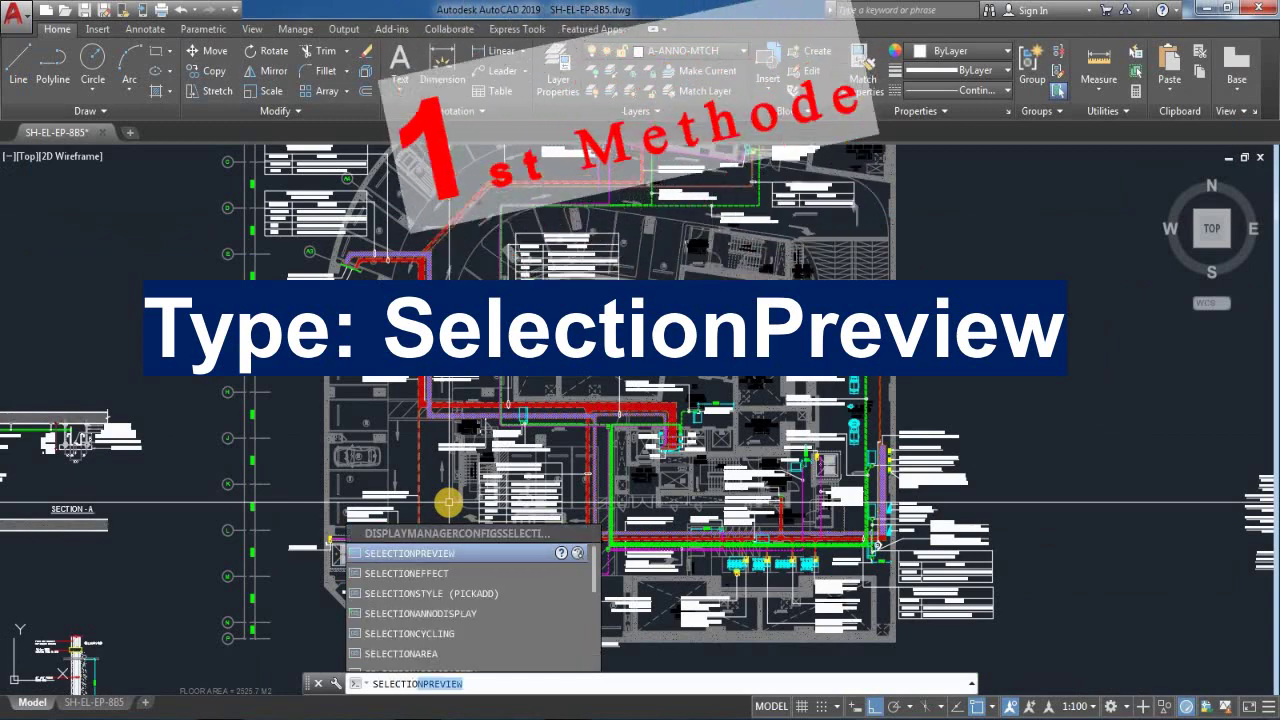
click(435, 556)
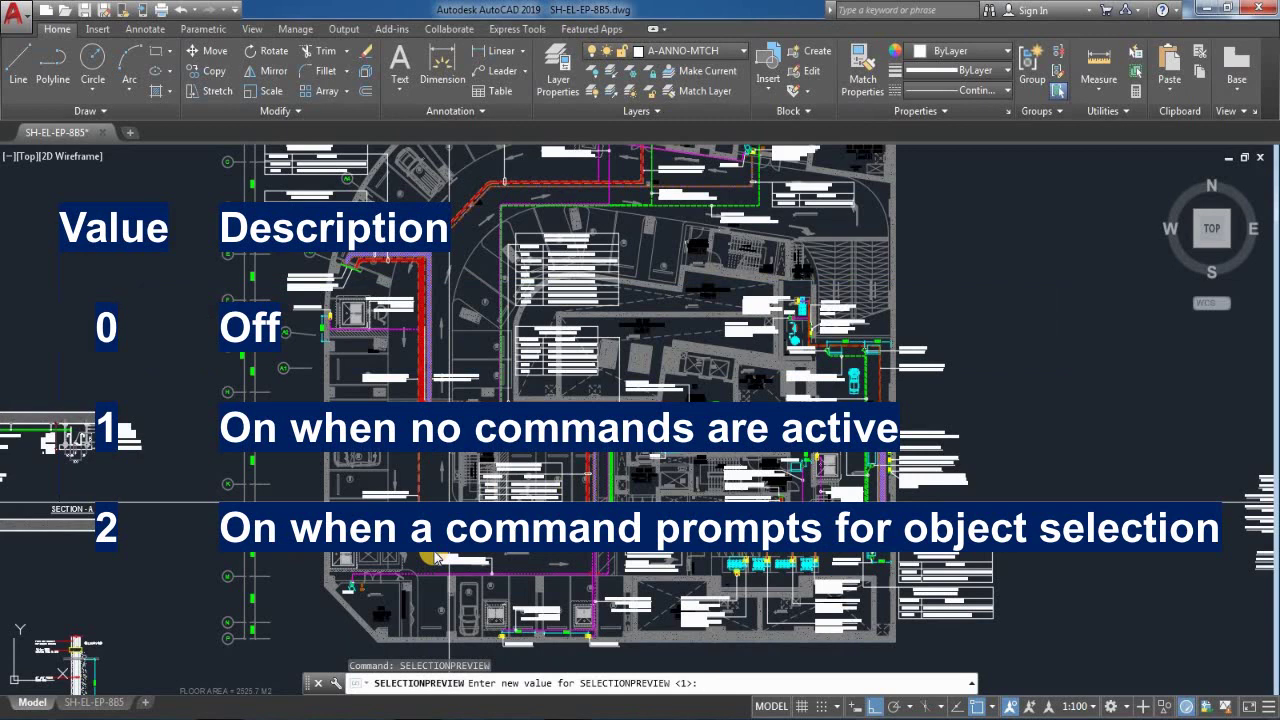
key(Return)
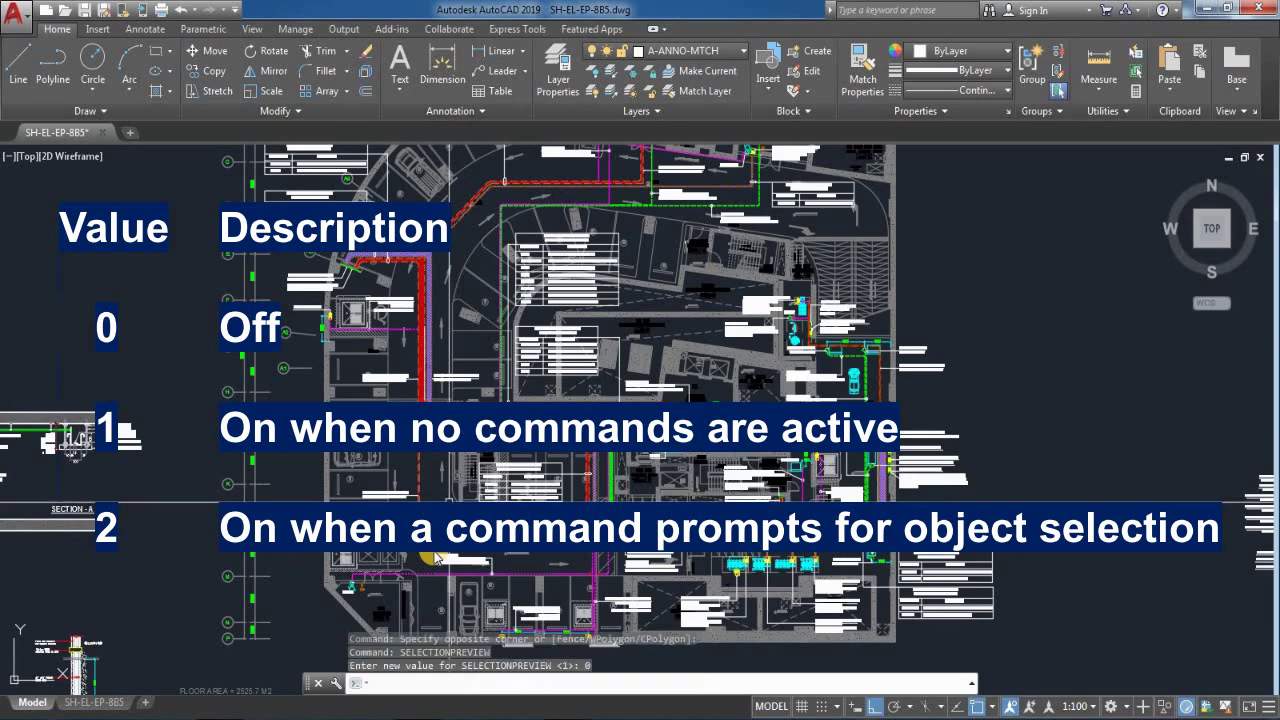
scroll(300, 470, up, 5)
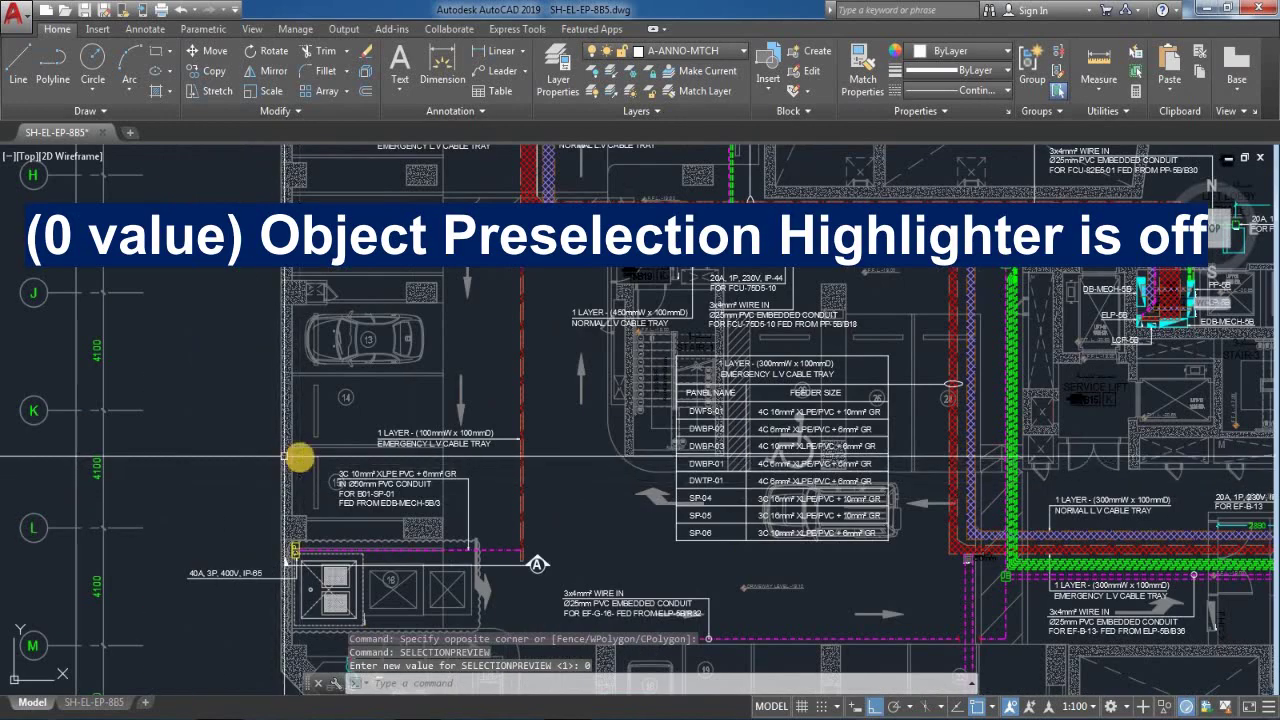
scroll(285, 456, up, 4)
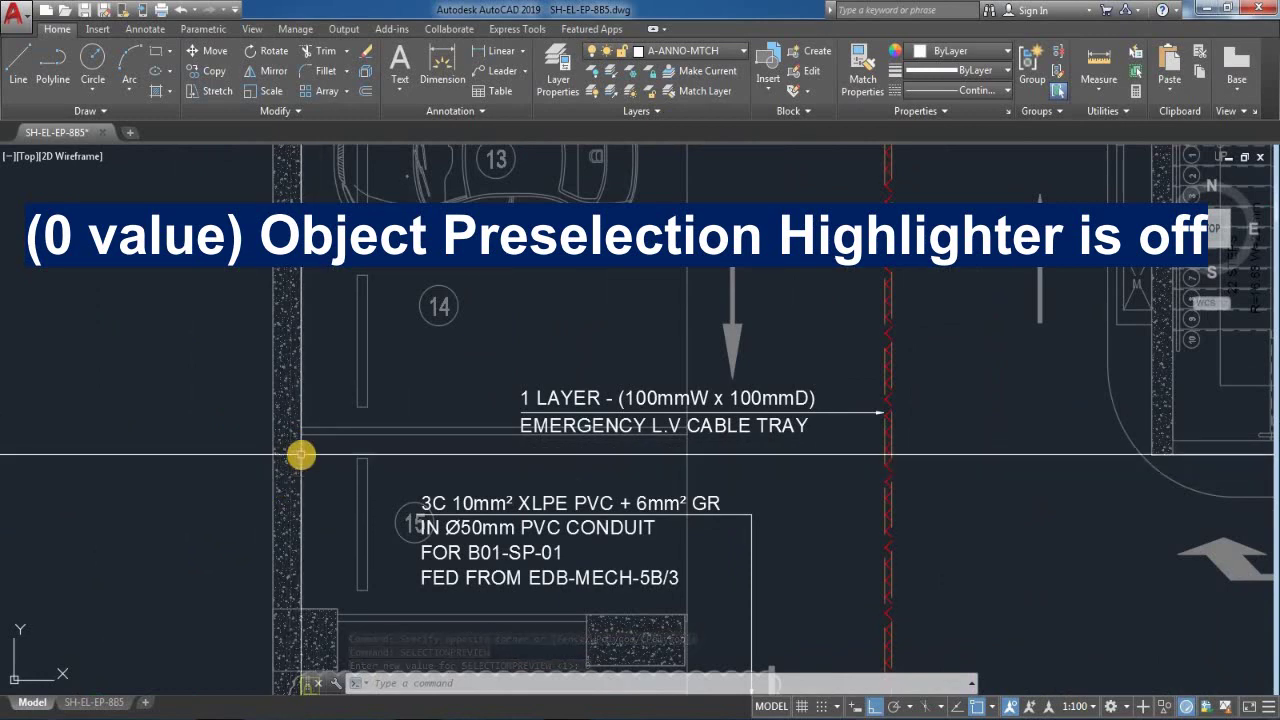
scroll(323, 417, down, 4)
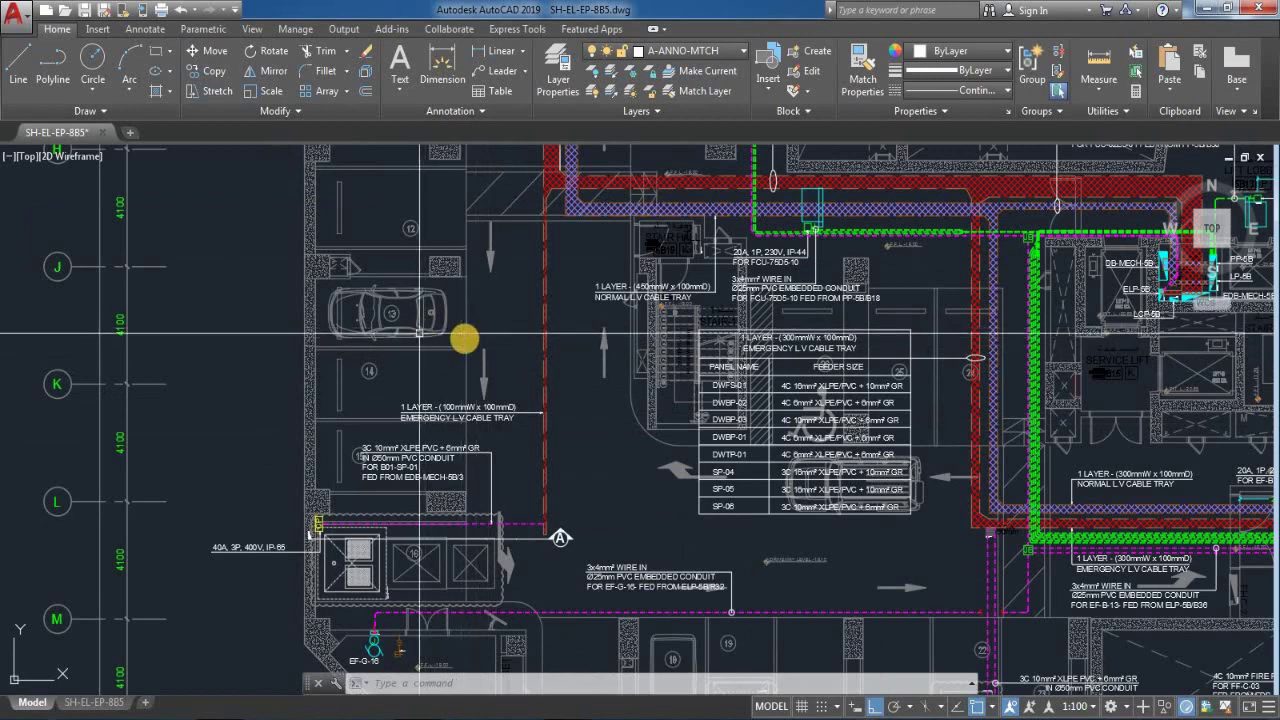
- Set SELECTIONPREVIEW to 1 so objects highlight under the cursor while no command is active
key(Escape)
scroll(441, 403, up, 2)
text(SELECTIO)
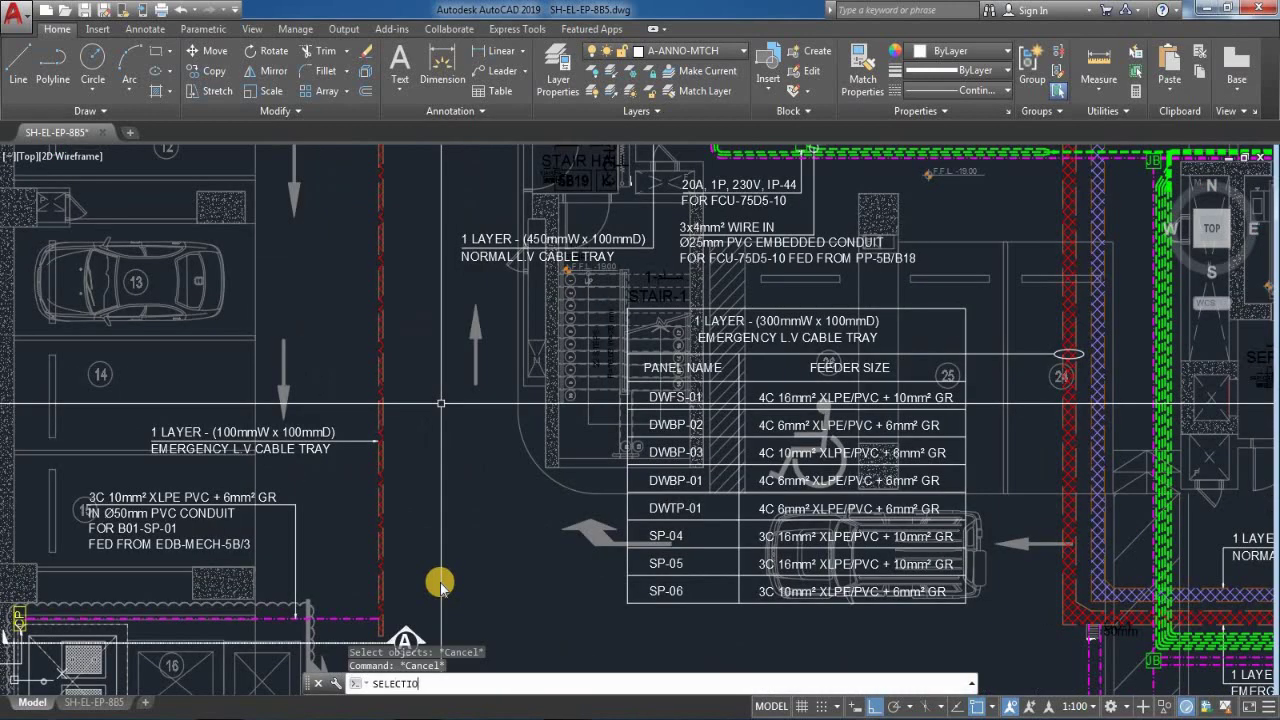
text(NPREVIEW)
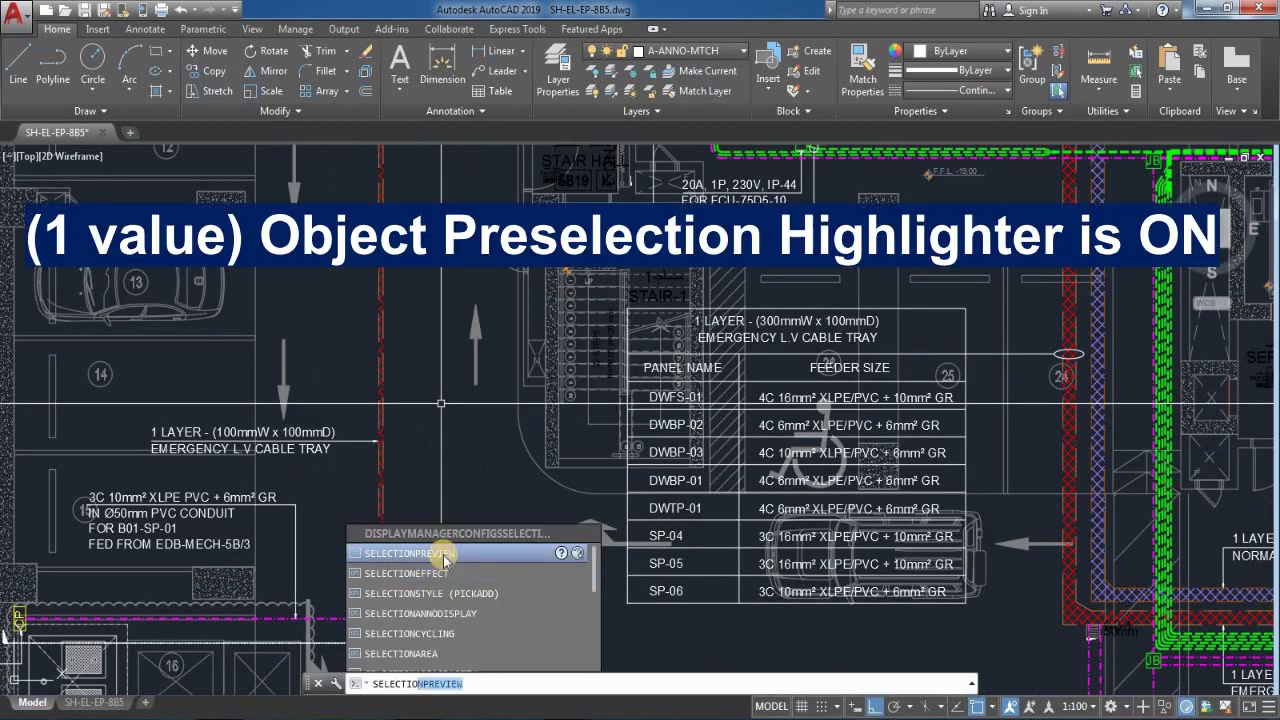
click(443, 554)
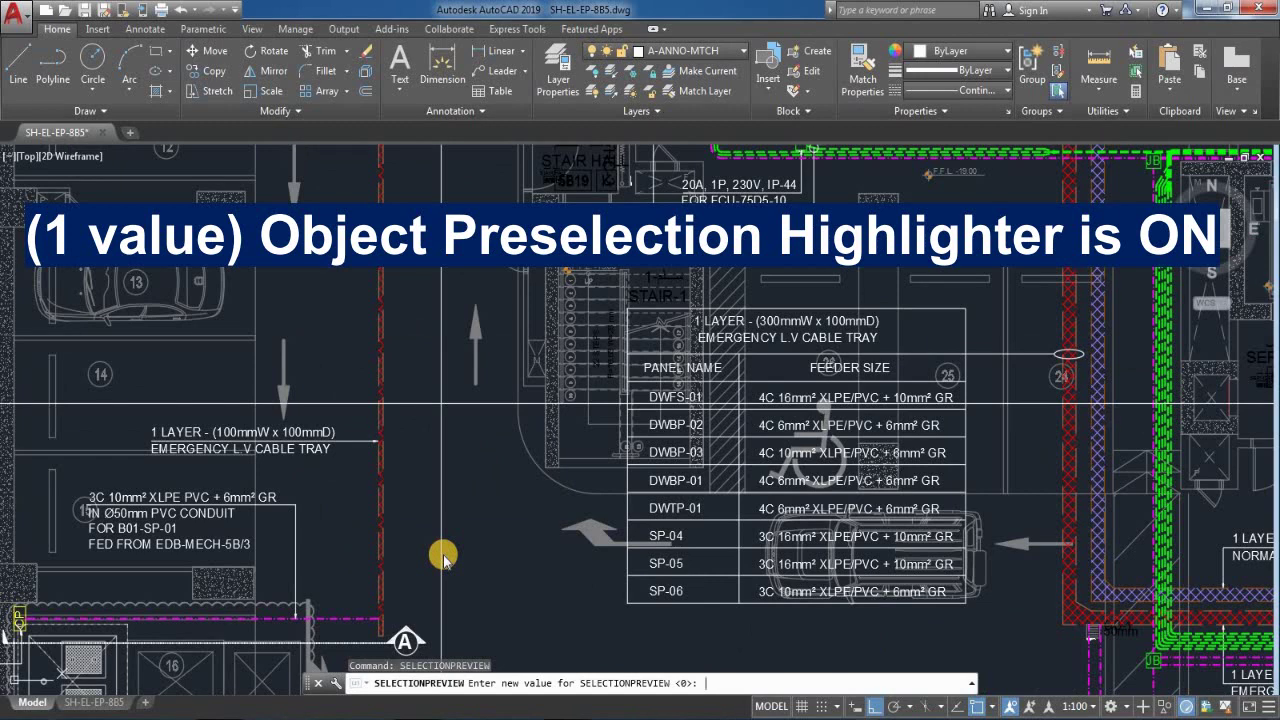
text(1)
key(Return)
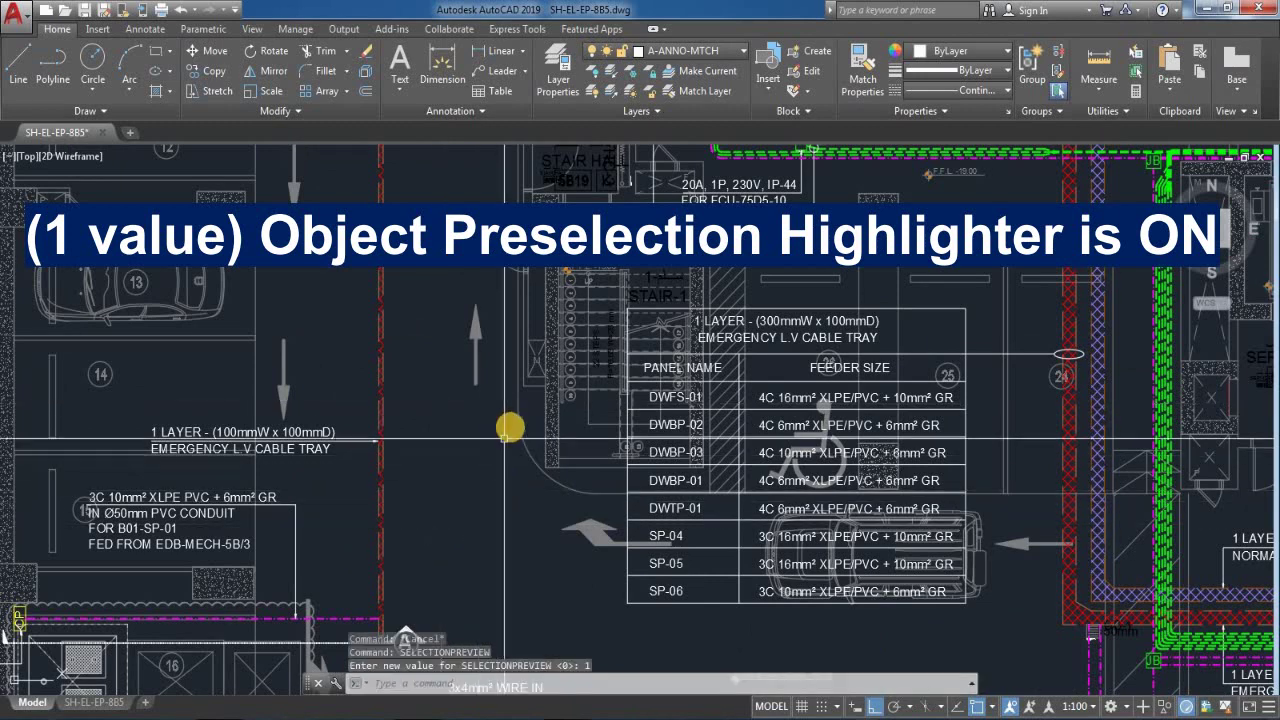
mouse_move(520, 424)
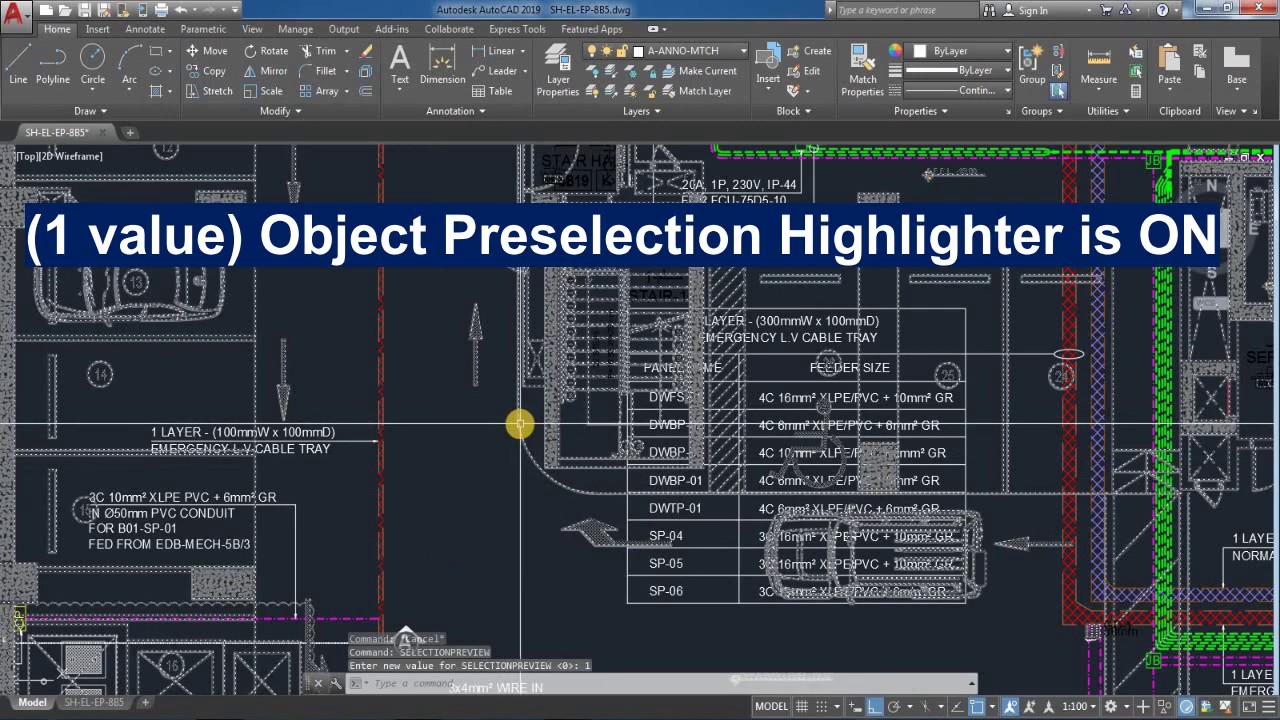
- Set SELECTIONPREVIEW to 2 so objects highlight only when a command prompts for object selection
scroll(543, 429, up, 3)
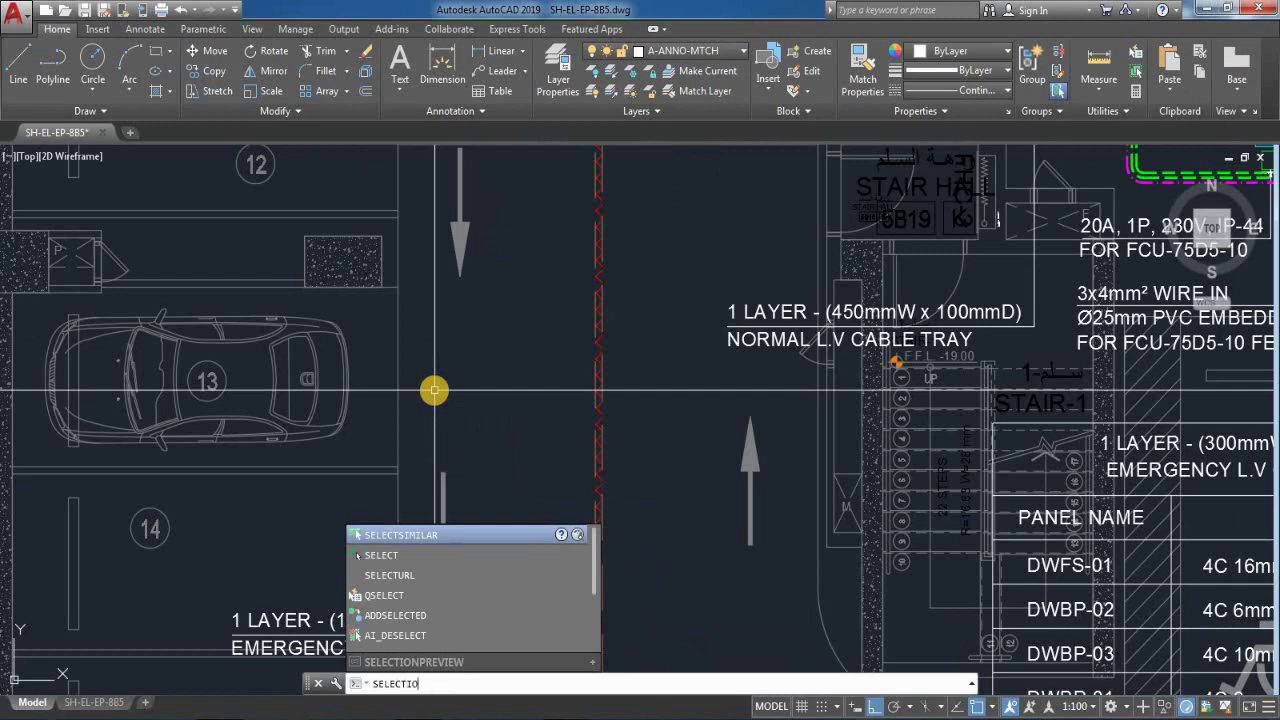
text(NPREVIEW)
key(Return)
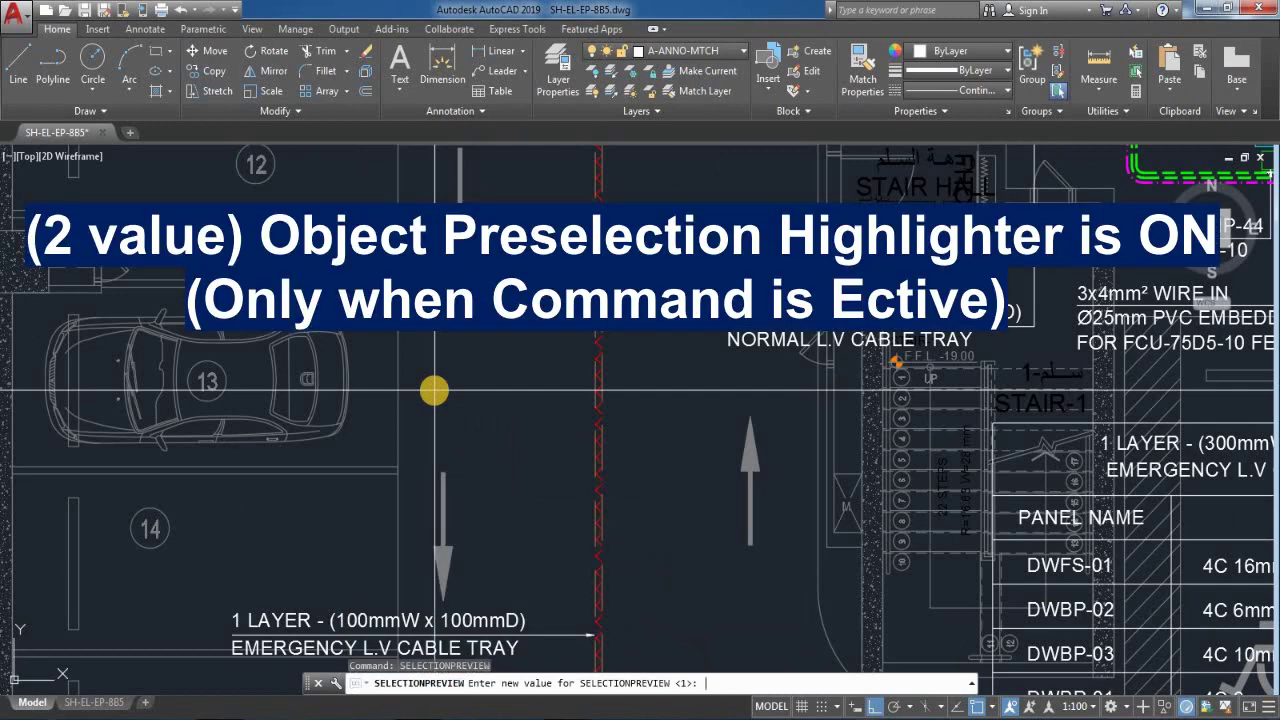
key(Return)
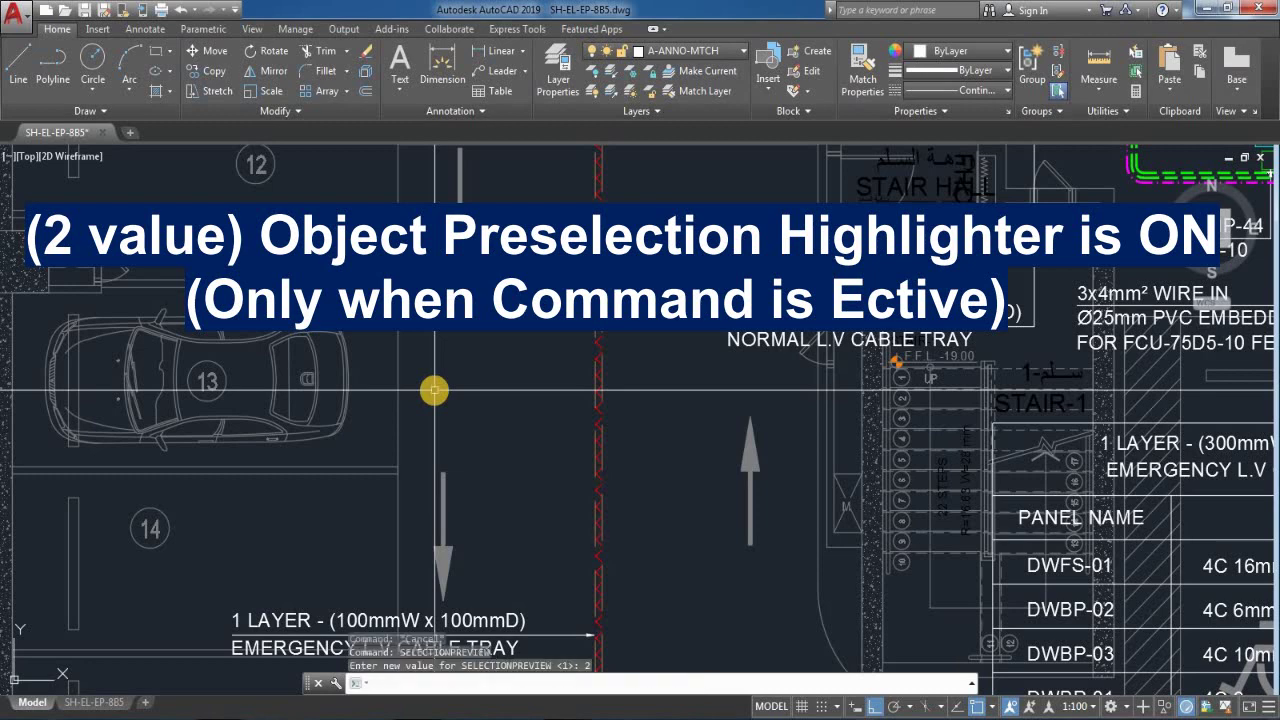
middle_drag(435, 390, 488, 430)
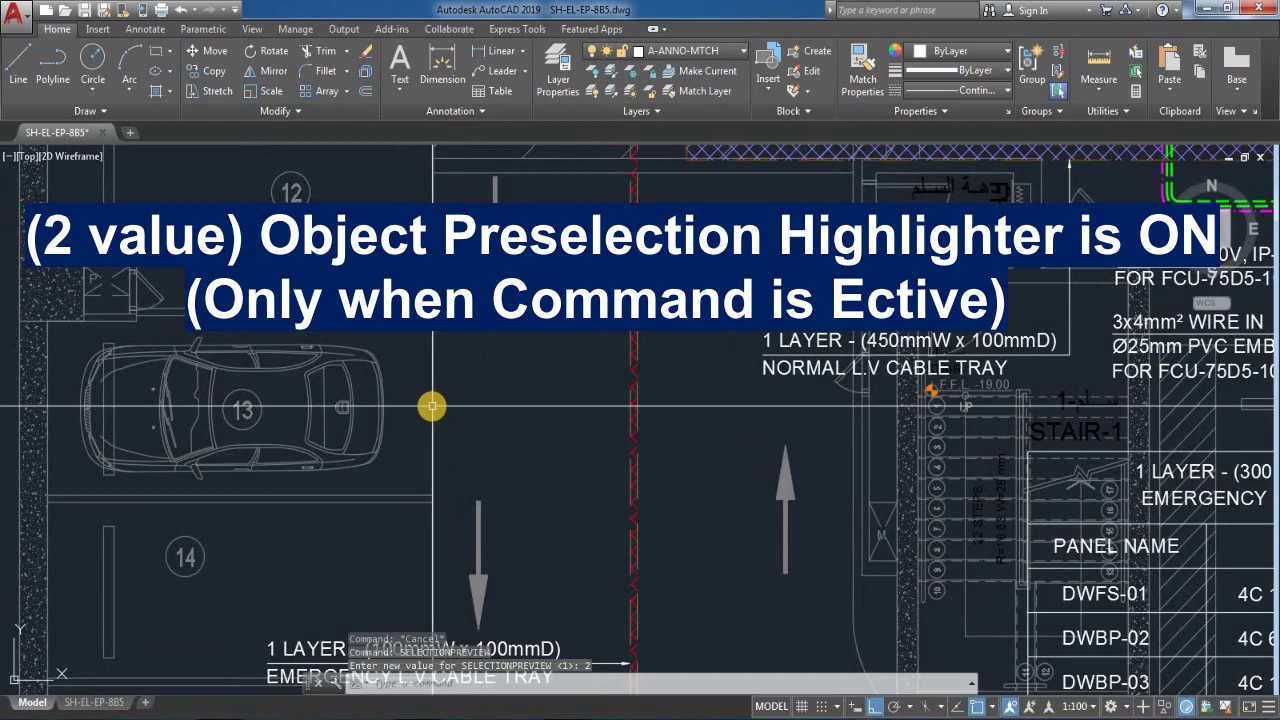
- Start the Move command and check the preselection highlighting around parking bay 13 at the object selection prompt
mouse_move(432, 406)
text(m)
key(Return)
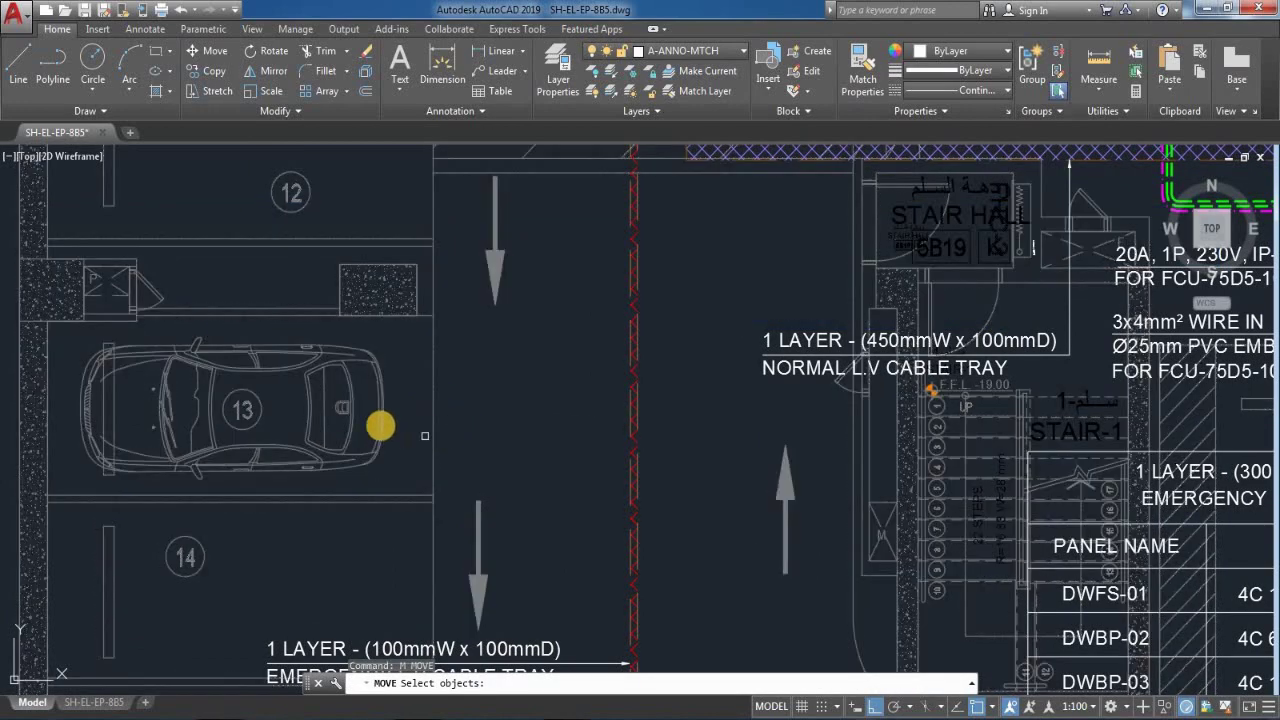
middle_drag(383, 414, 400, 422)
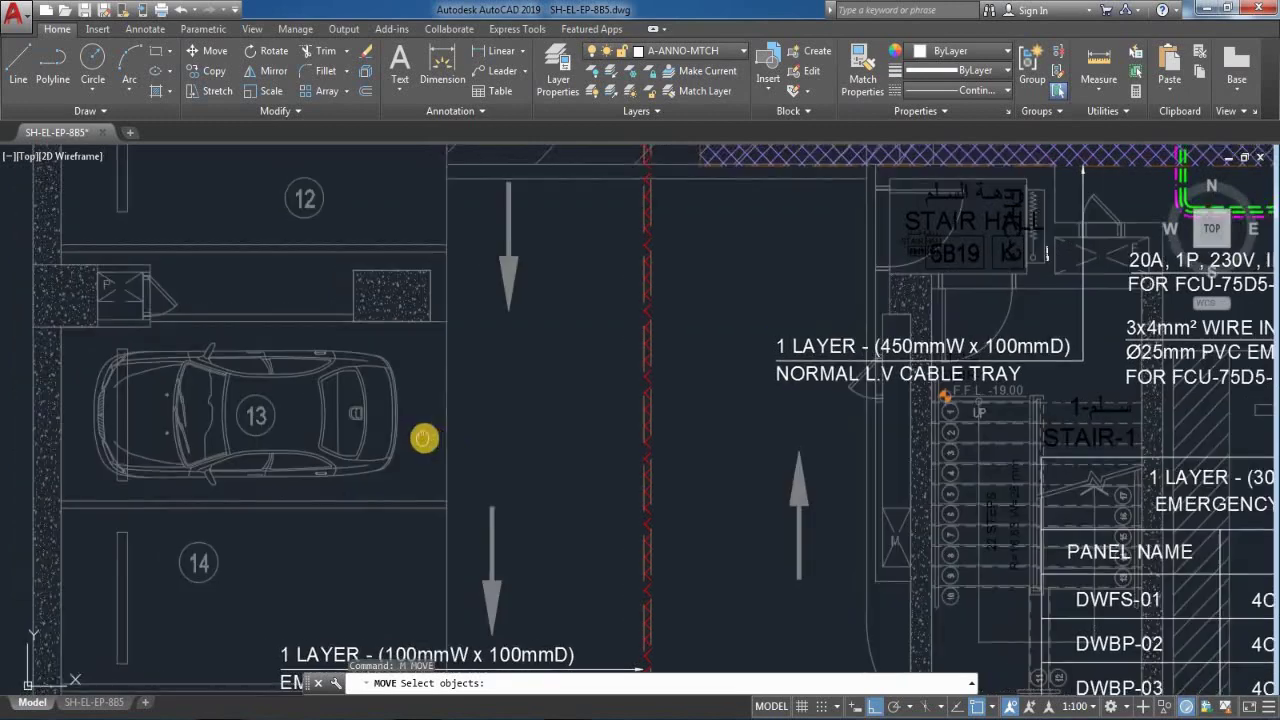
mouse_move(506, 364)
middle_down()
mouse_move(512, 449)
mouse_move(517, 431)
middle_up()
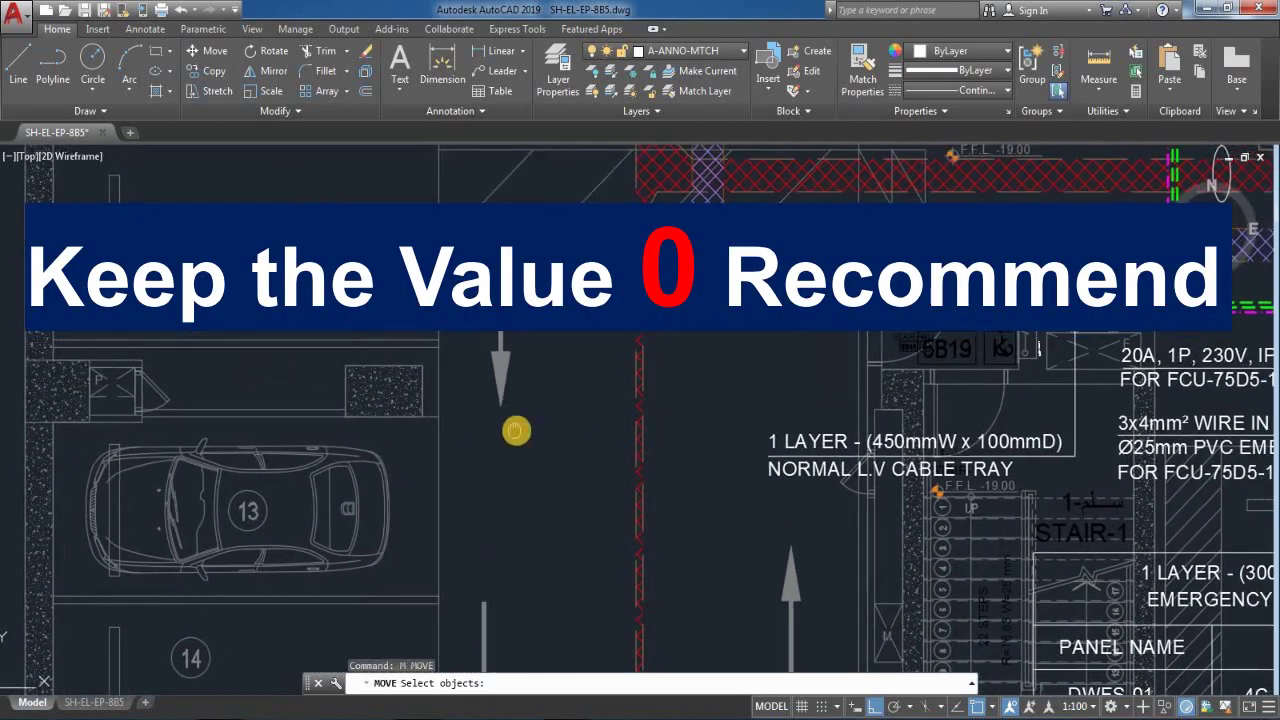
middle_drag(606, 454, 556, 370)
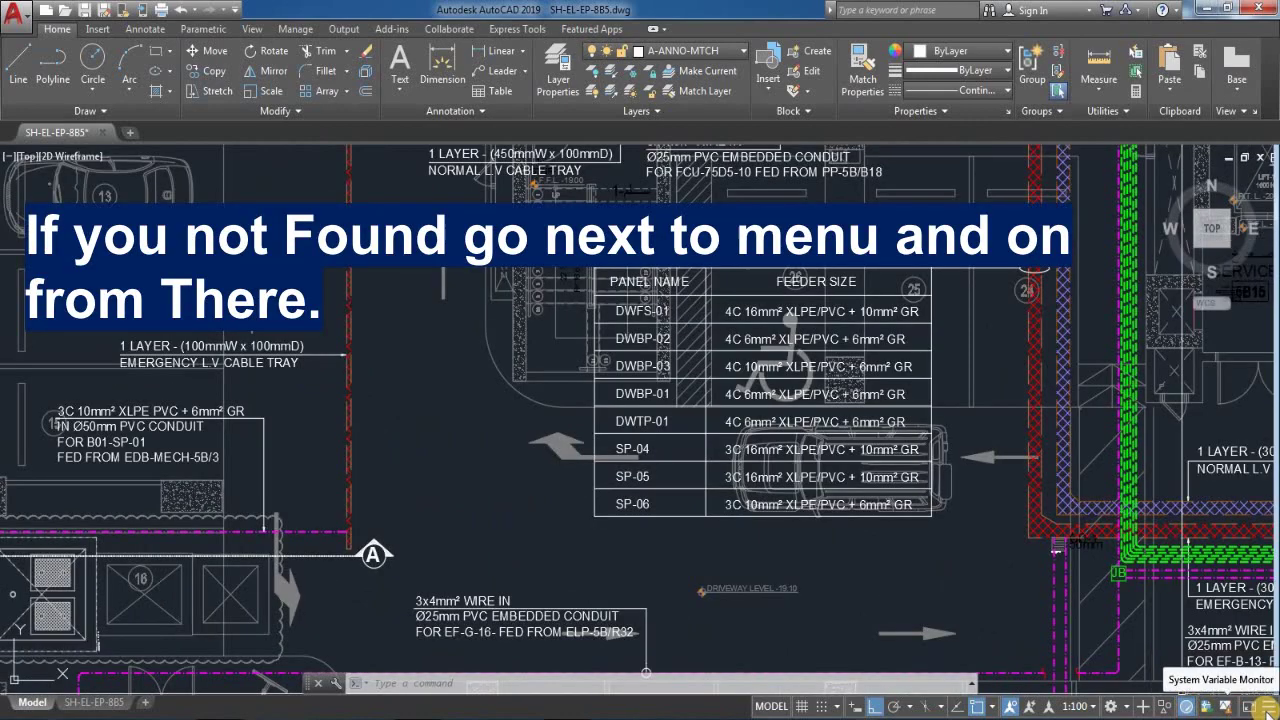
- Switch Hardware Acceleration off in the graphics performance settings and accept the change
click(1268, 705)
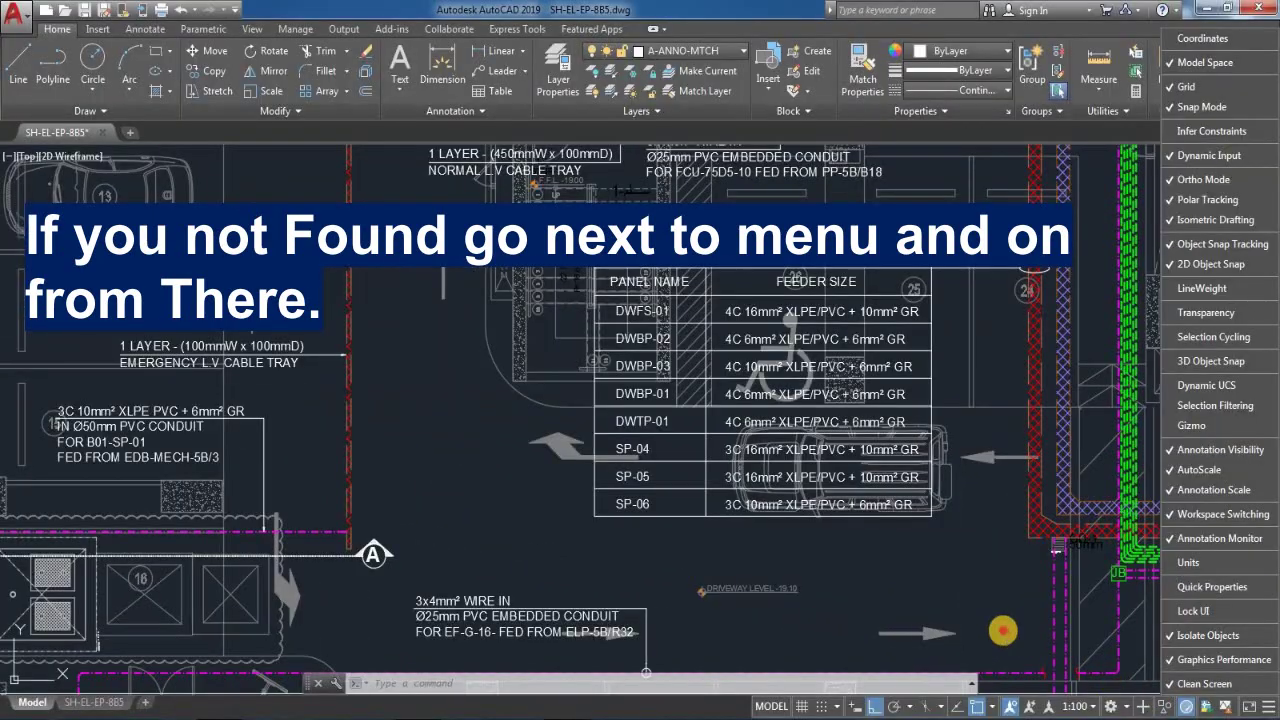
click(1137, 677)
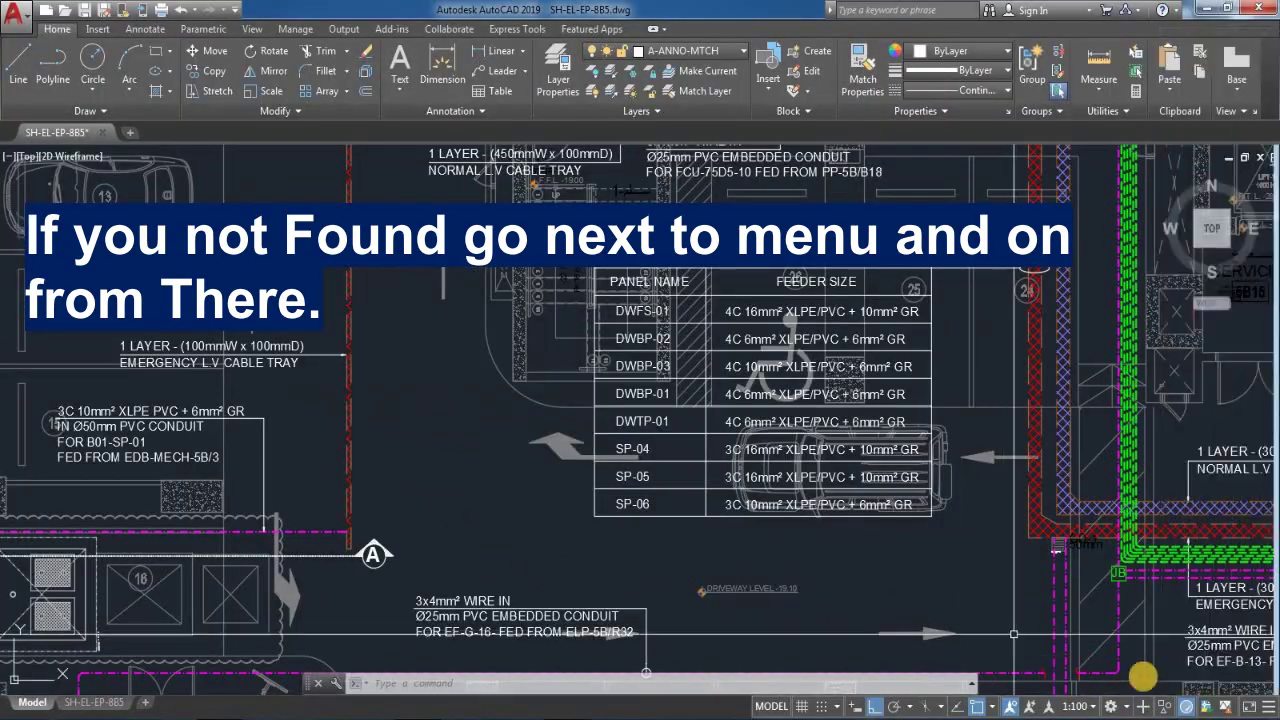
click(1195, 686)
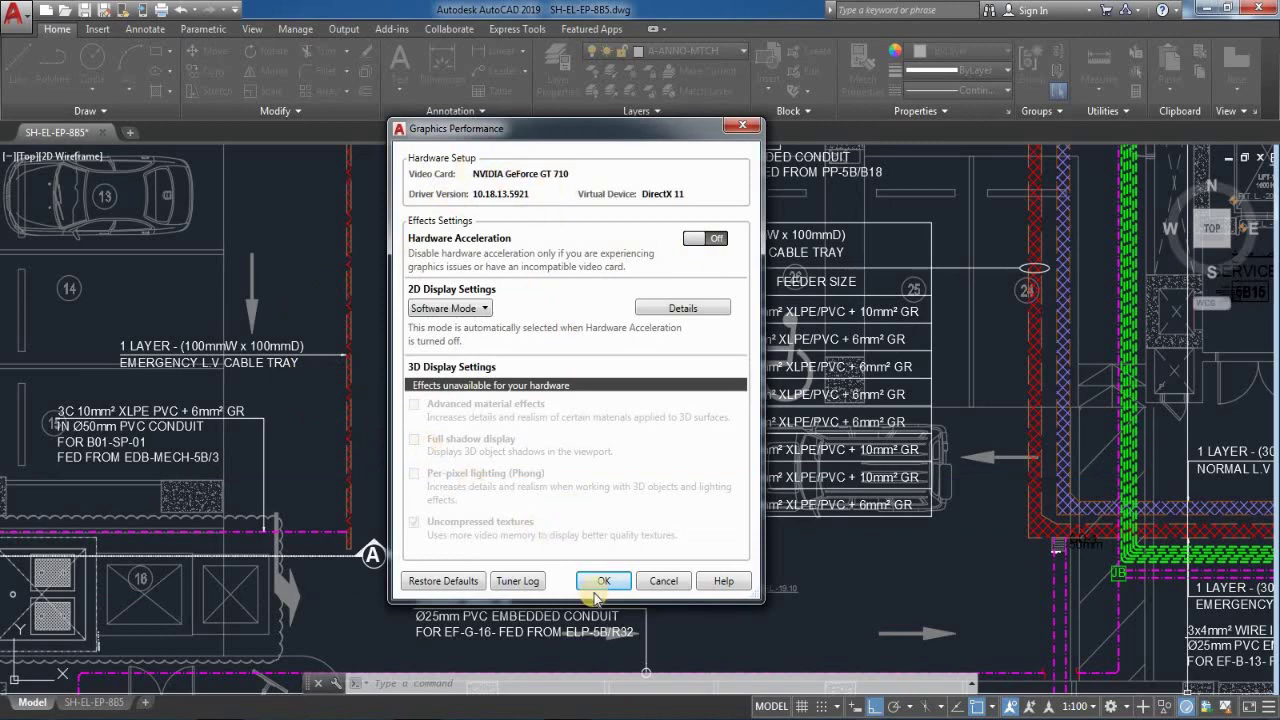
key(Return)
- Draw a circle in the empty driveway area between the red cable tray and the panel feeder table
scroll(449, 449, up, 3)
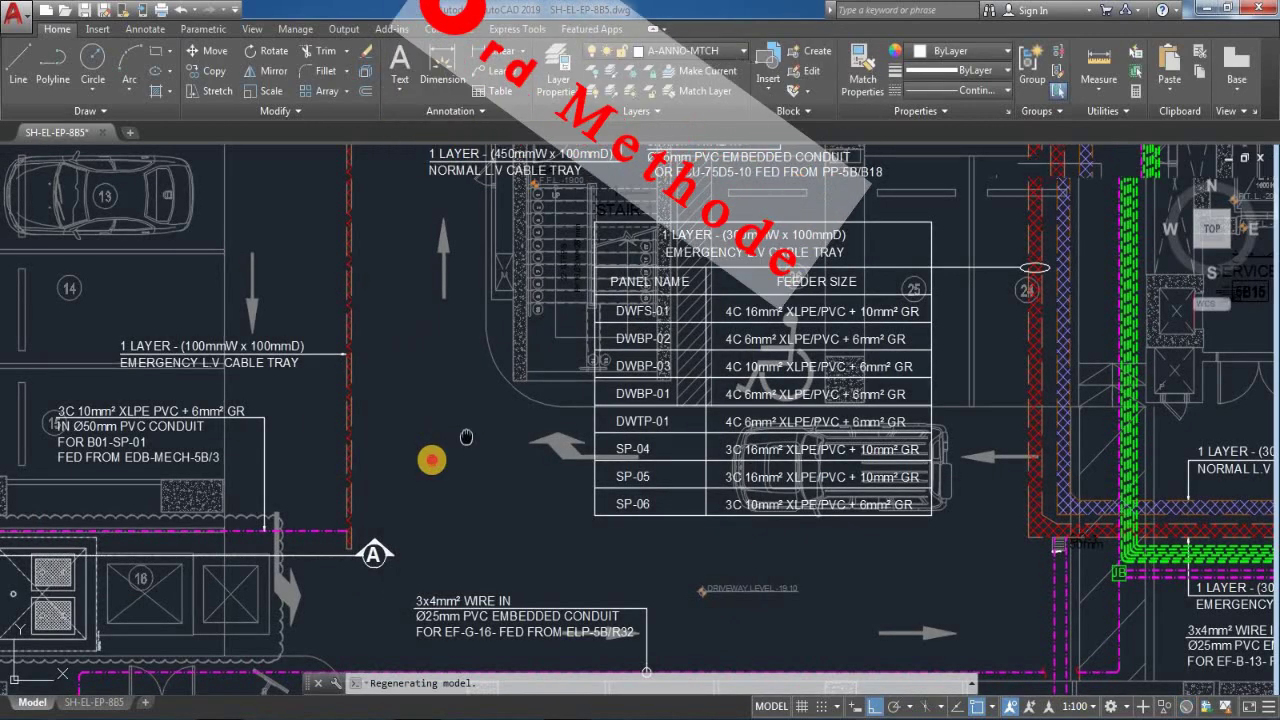
drag(429, 397, 405, 407)
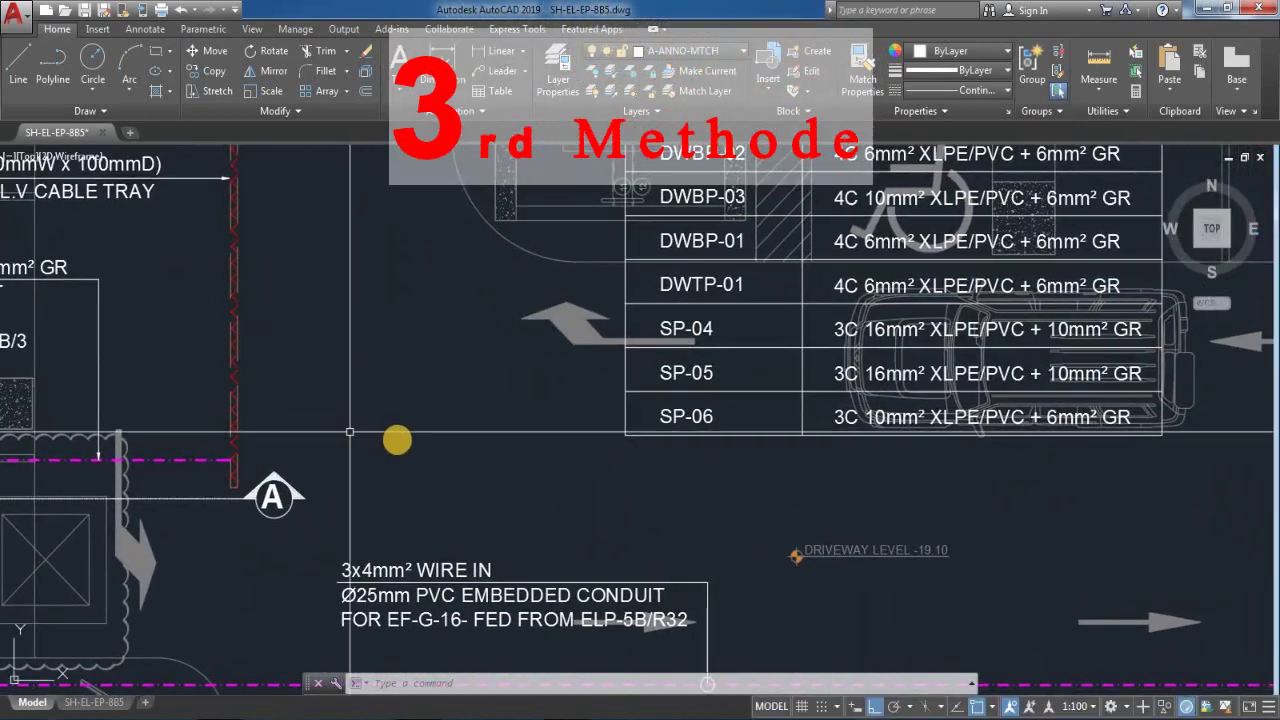
scroll(357, 433, up, 3)
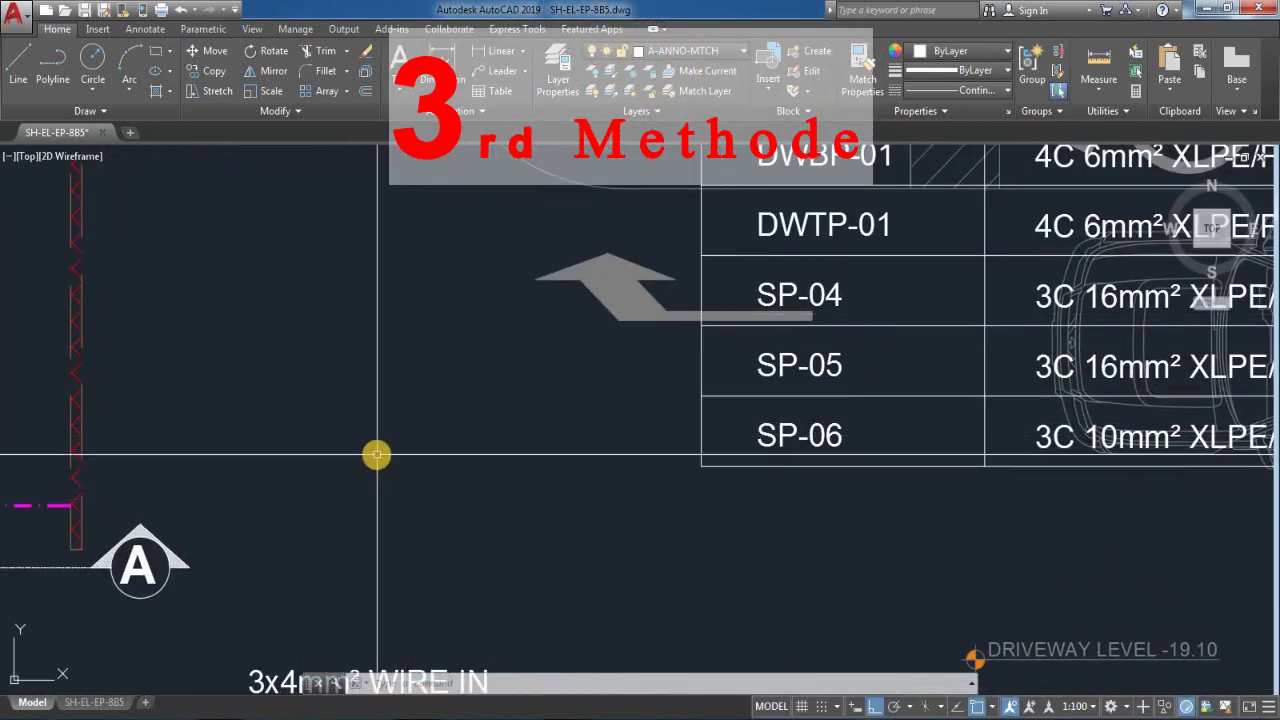
middle_drag(268, 315, 323, 355)
text(c)
key(Return)
click(323, 355)
click(408, 441)
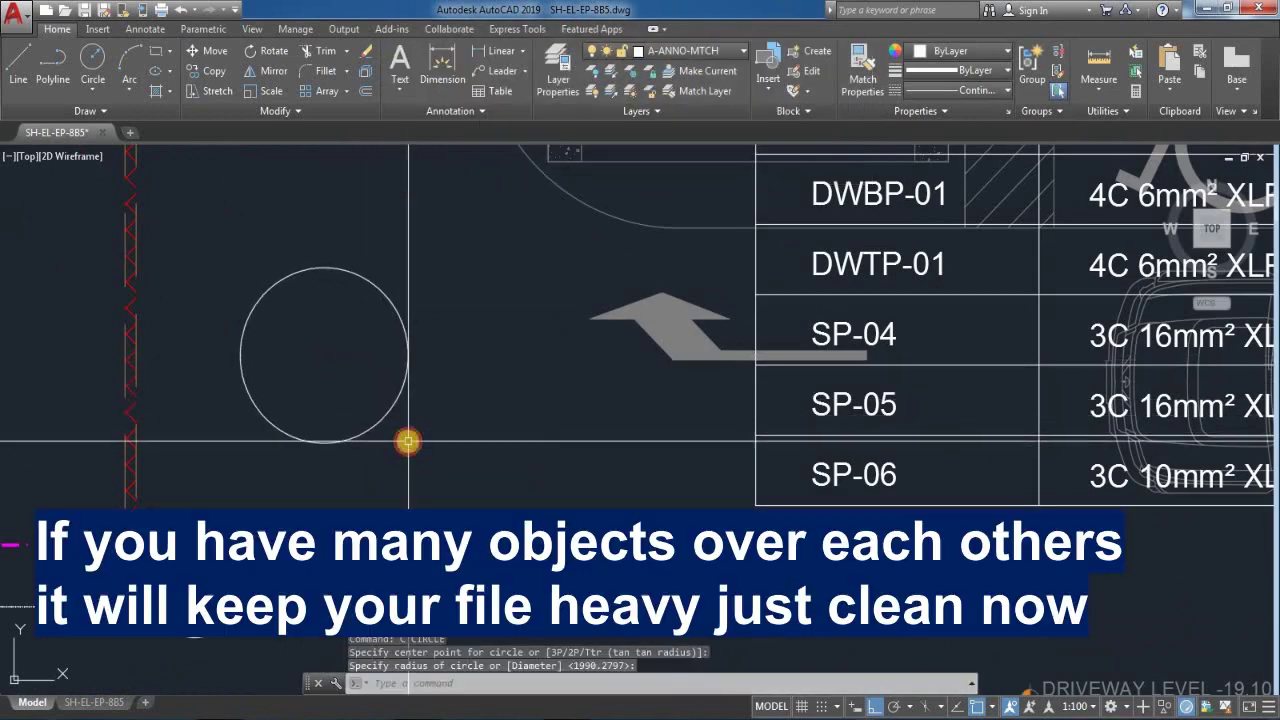
- Draw a single-segment horizontal polyline just below the circle
key(Escape)
key(Escape)
text(pl)
key(Return)
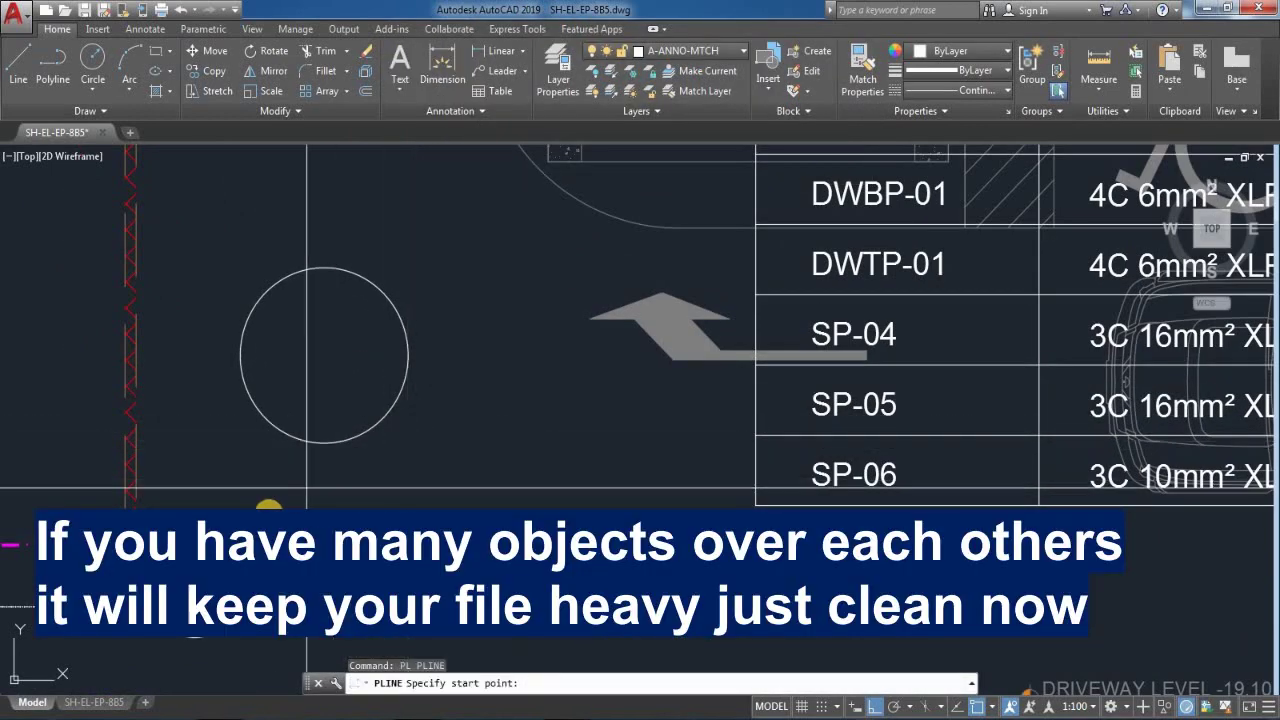
click(270, 512)
click(604, 547)
key(Escape)
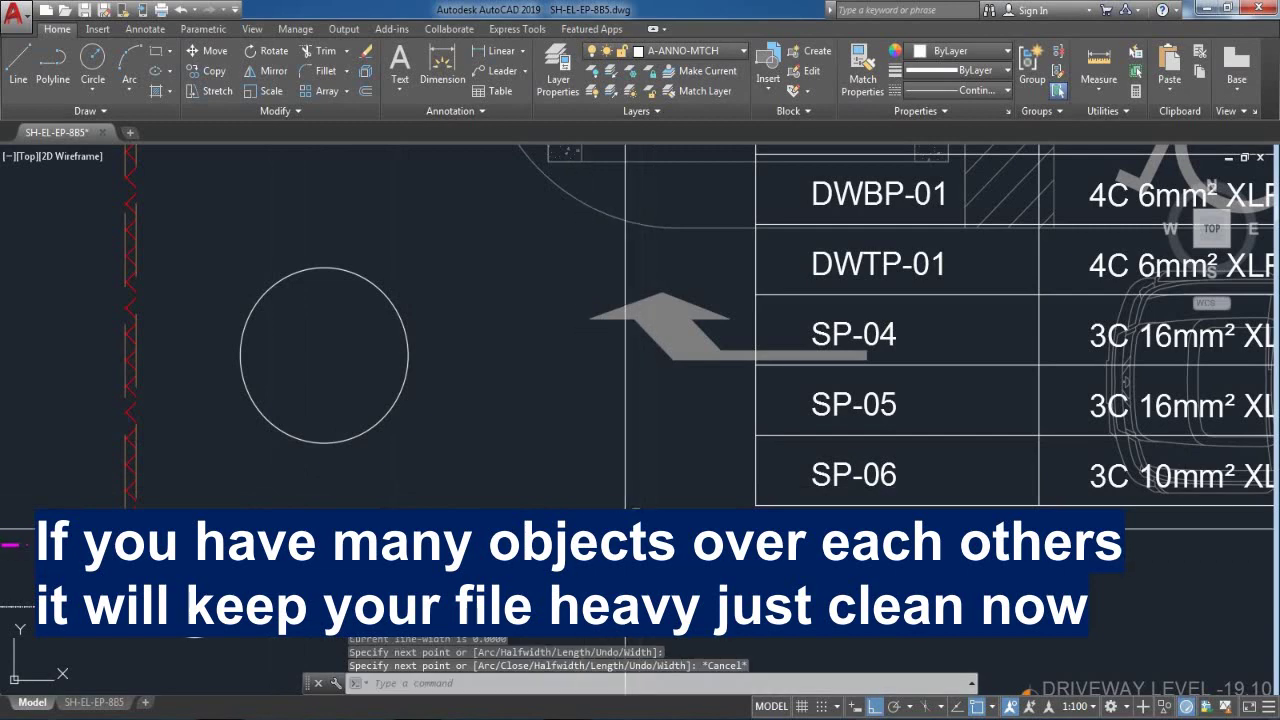
- Draw two more horizontal polylines overlapping the existing one beneath the circle
key(Return)
click(532, 512)
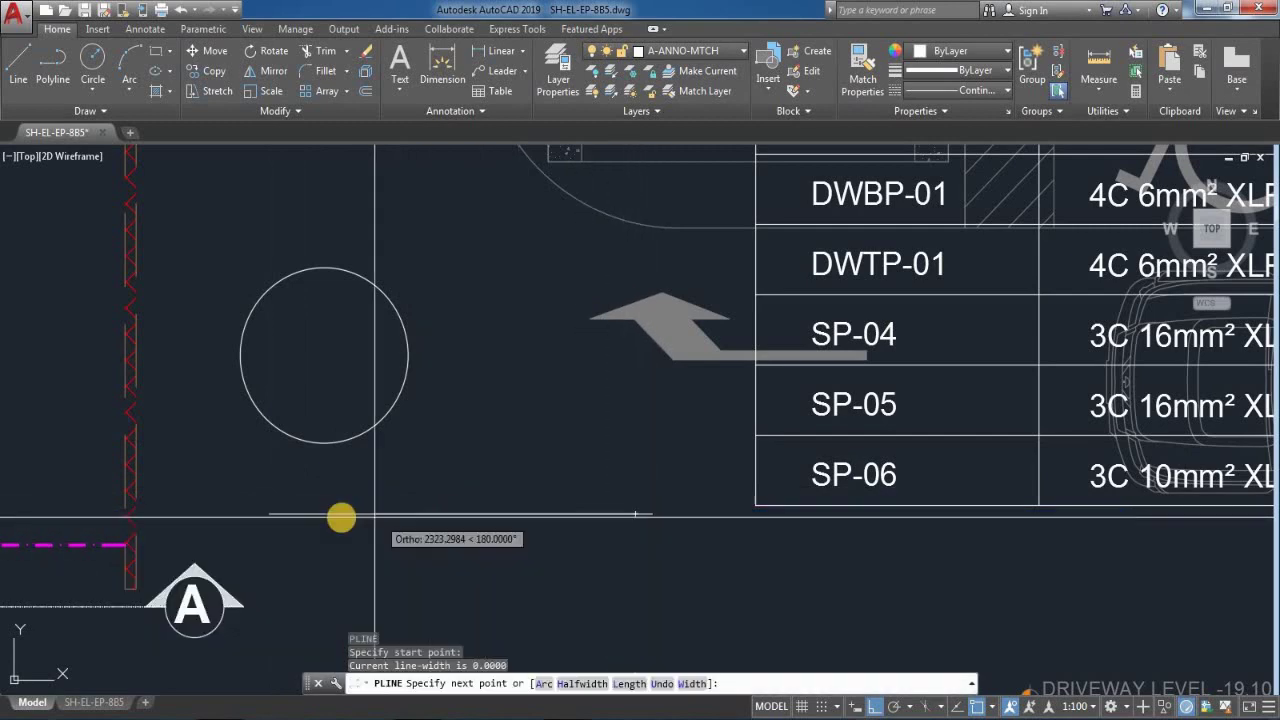
click(423, 526)
key(Escape)
key(Return)
click(461, 528)
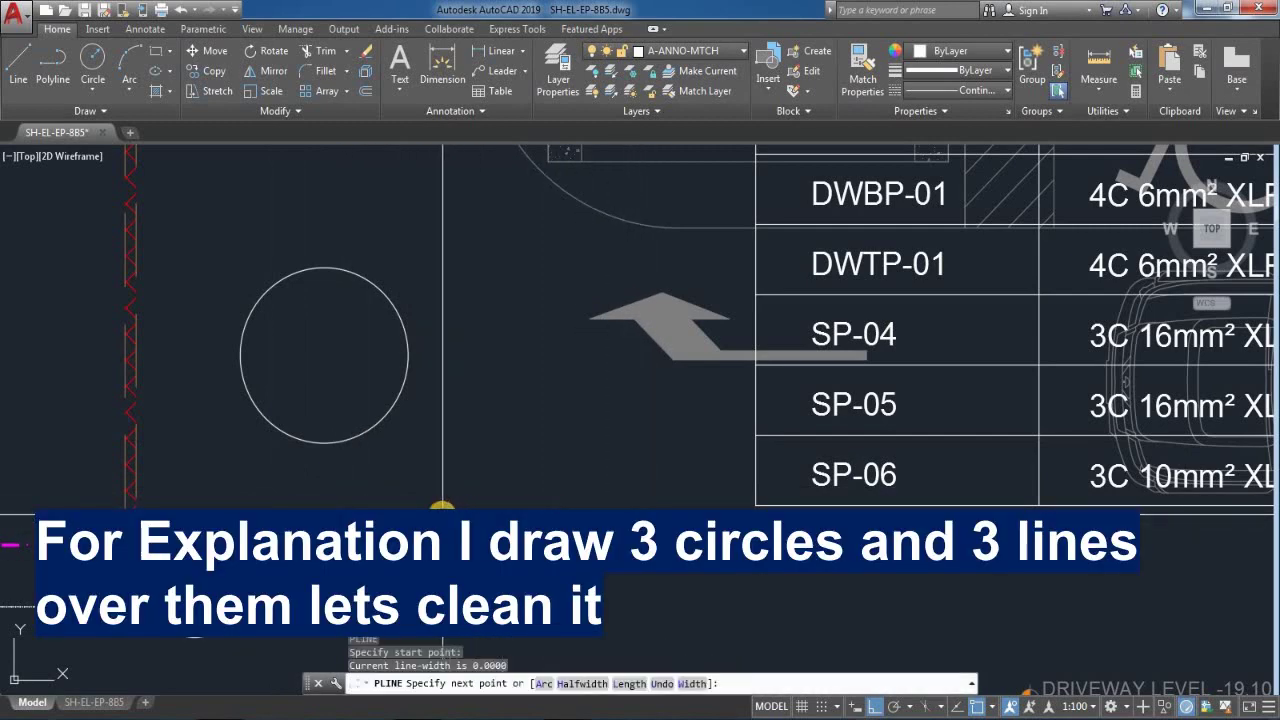
click(432, 530)
key(Escape)
- Draw two more circles directly over the existing circle, with the same centre and radius of about 755
text(c)
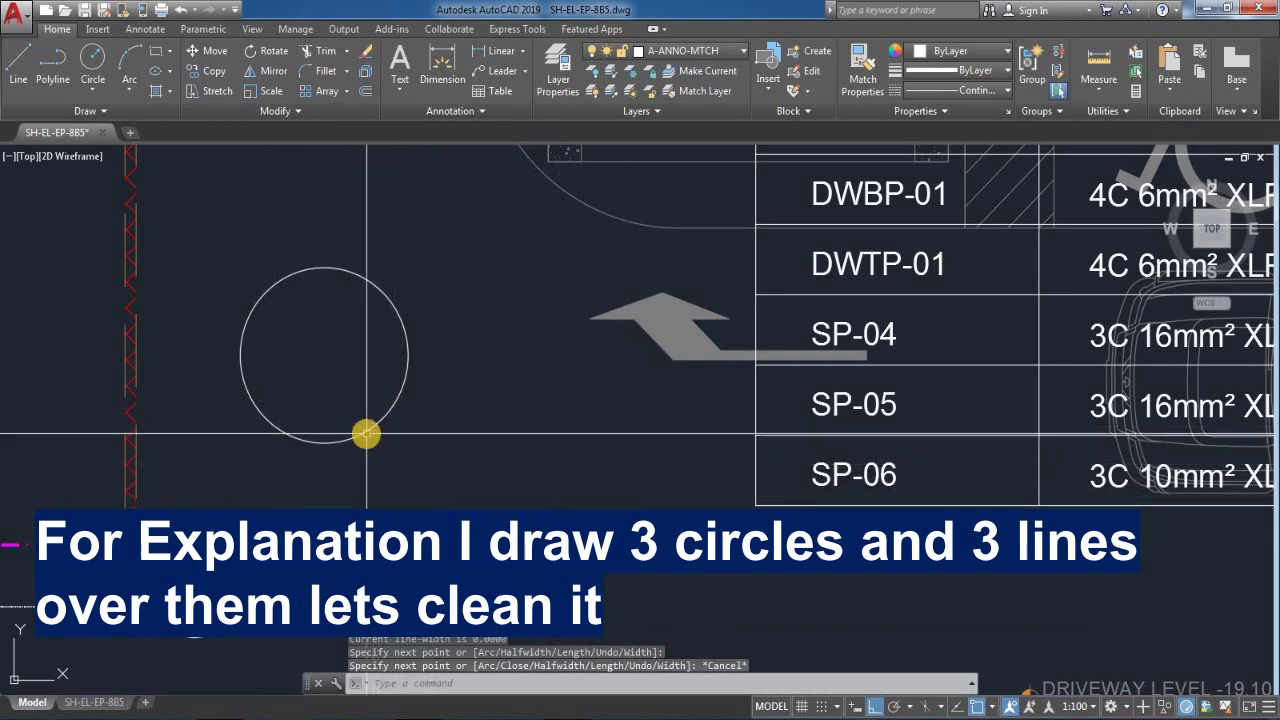
key(Return)
click(323, 365)
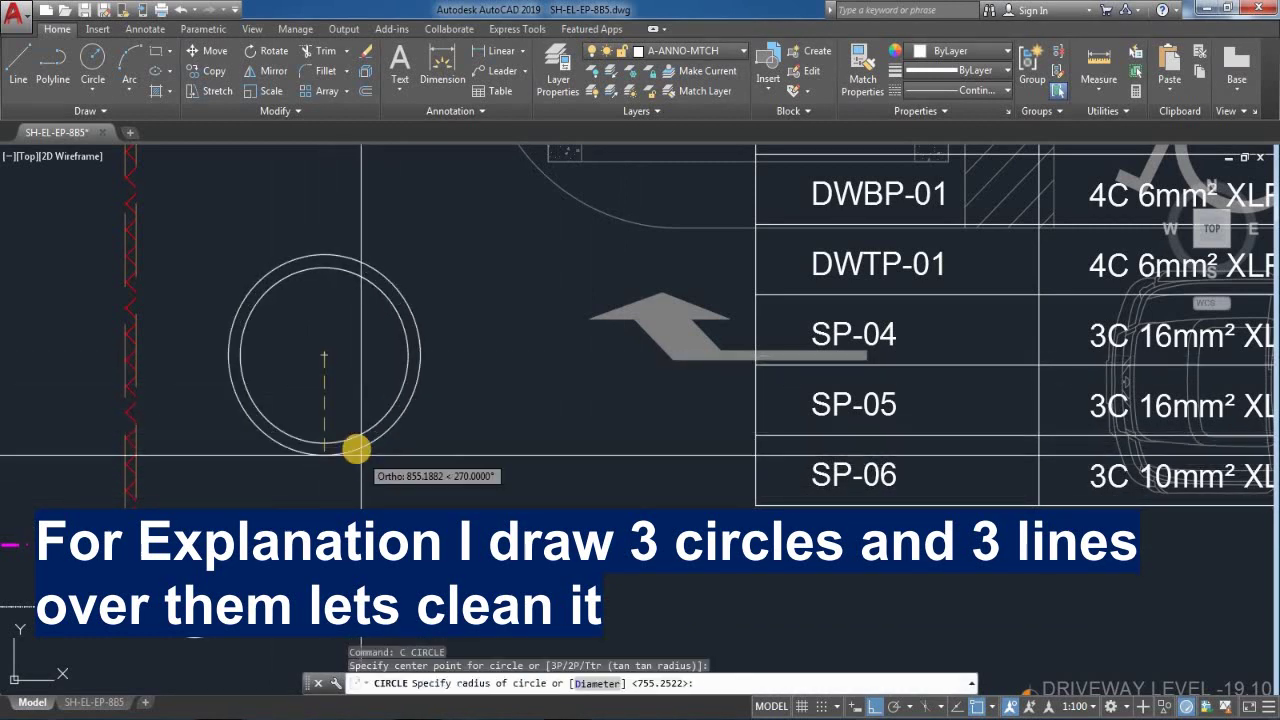
key(Escape)
key(Return)
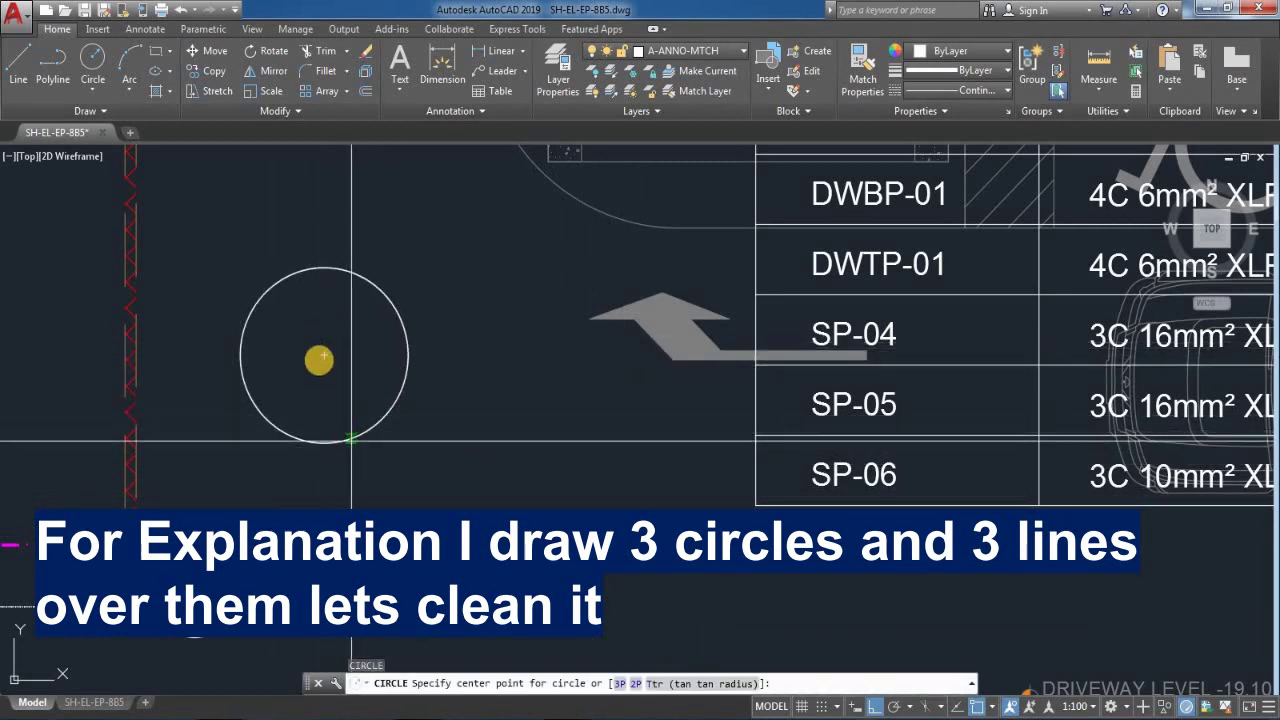
click(323, 357)
key(Escape)
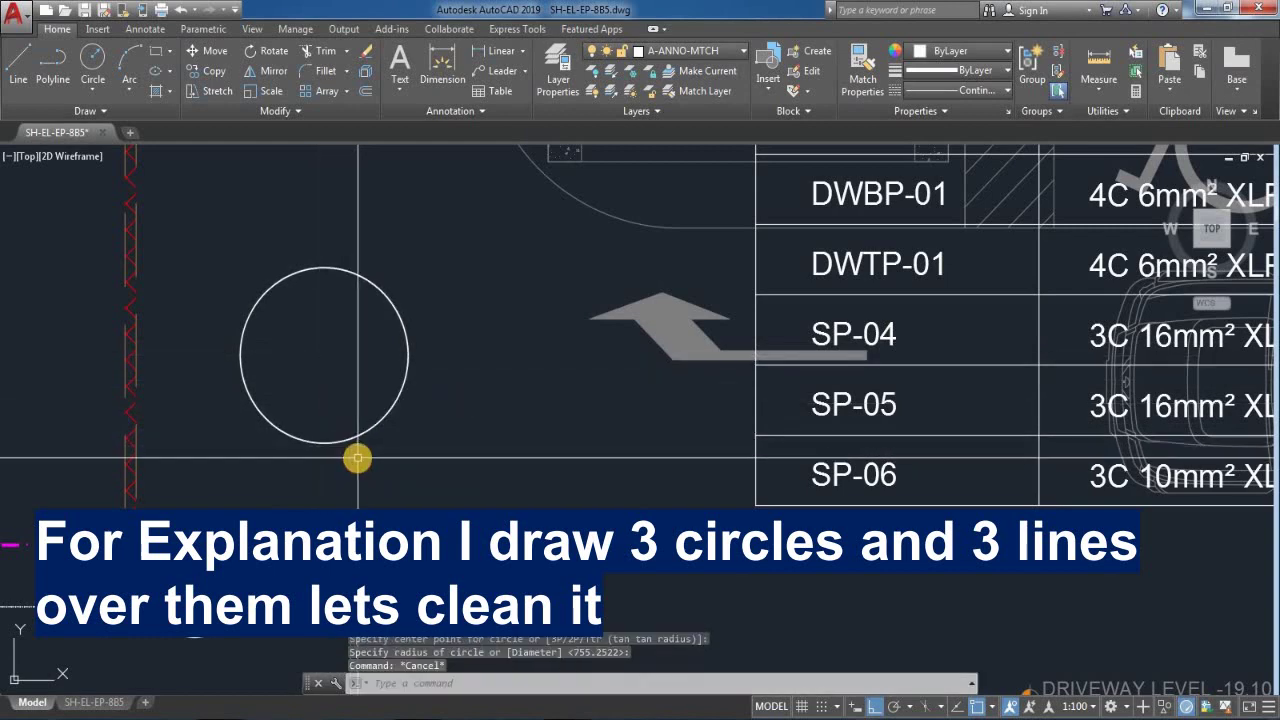
- Check in the object properties how many circles and how many polylines lie stacked on top of each other
key(ctrl+1)
middle_drag(377, 457, 584, 452)
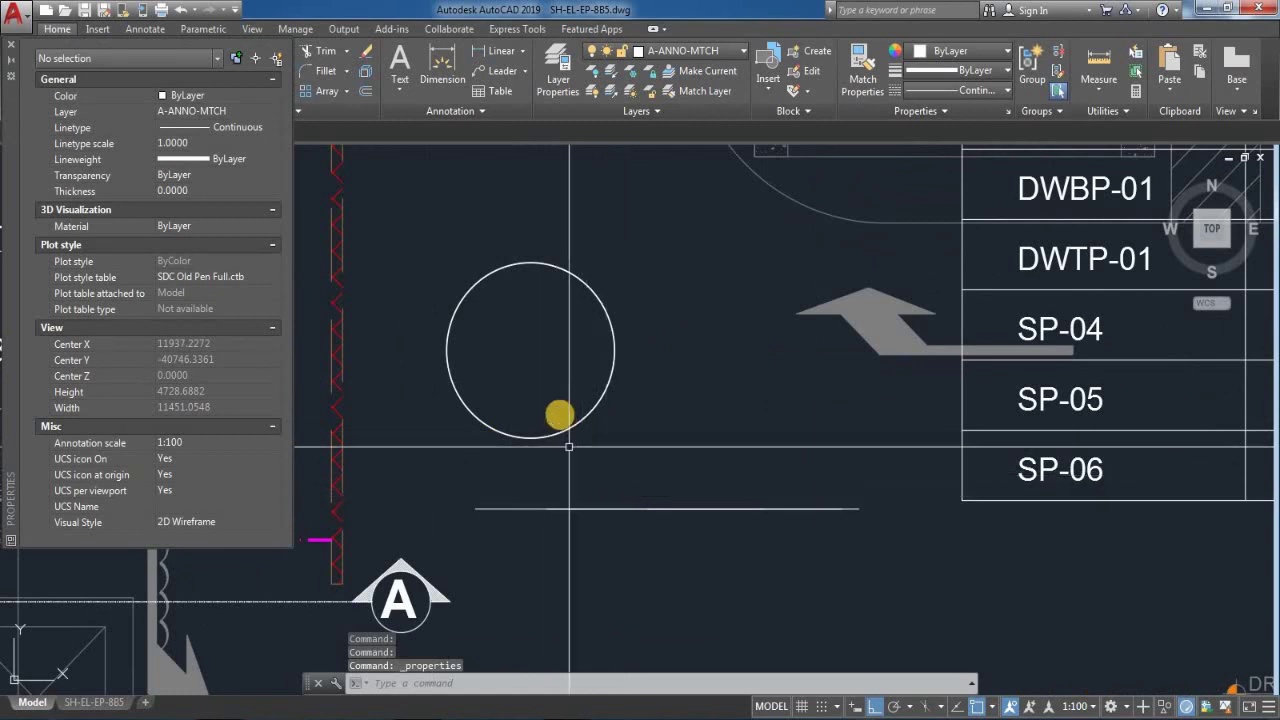
click(488, 474)
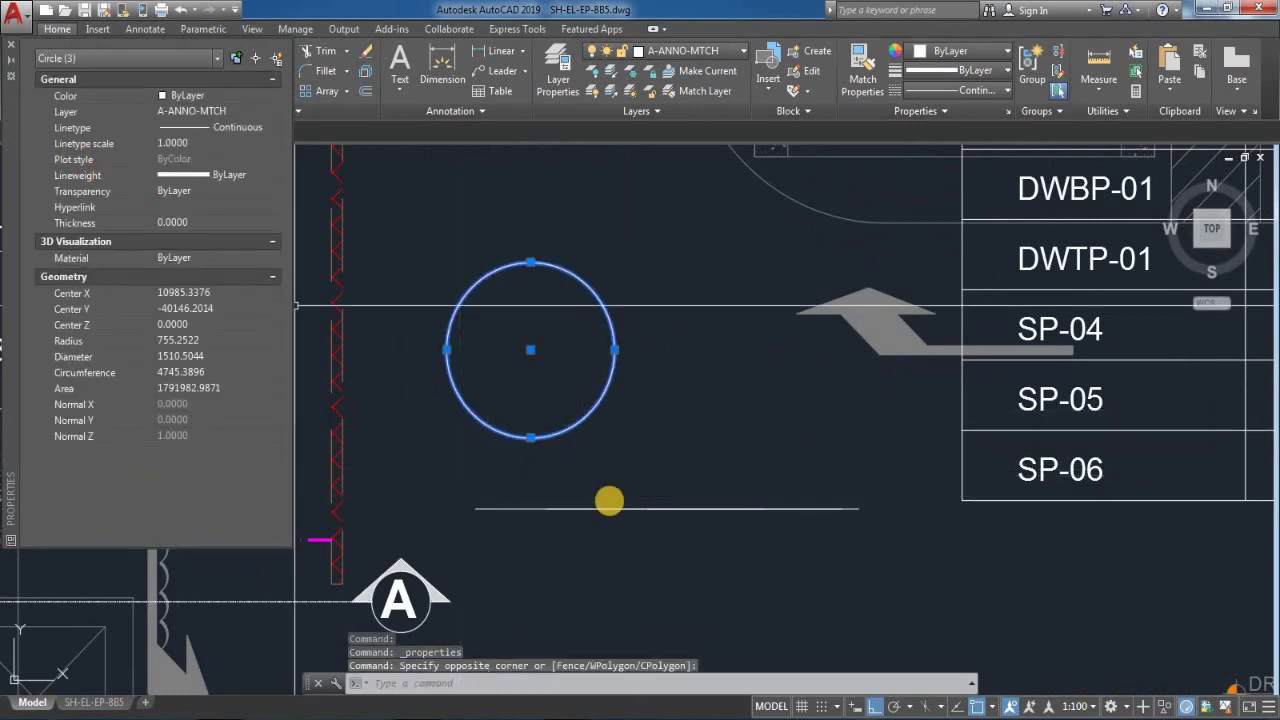
key(Escape)
click(694, 483)
click(646, 526)
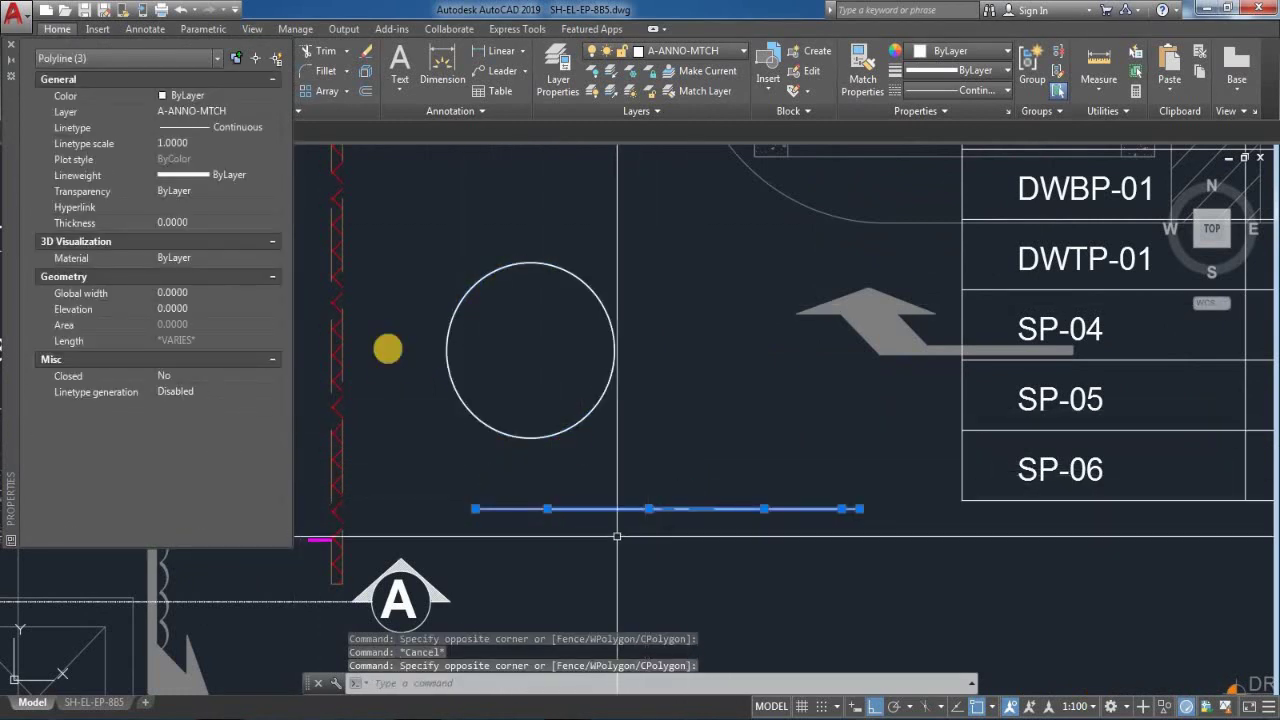
key(Escape)
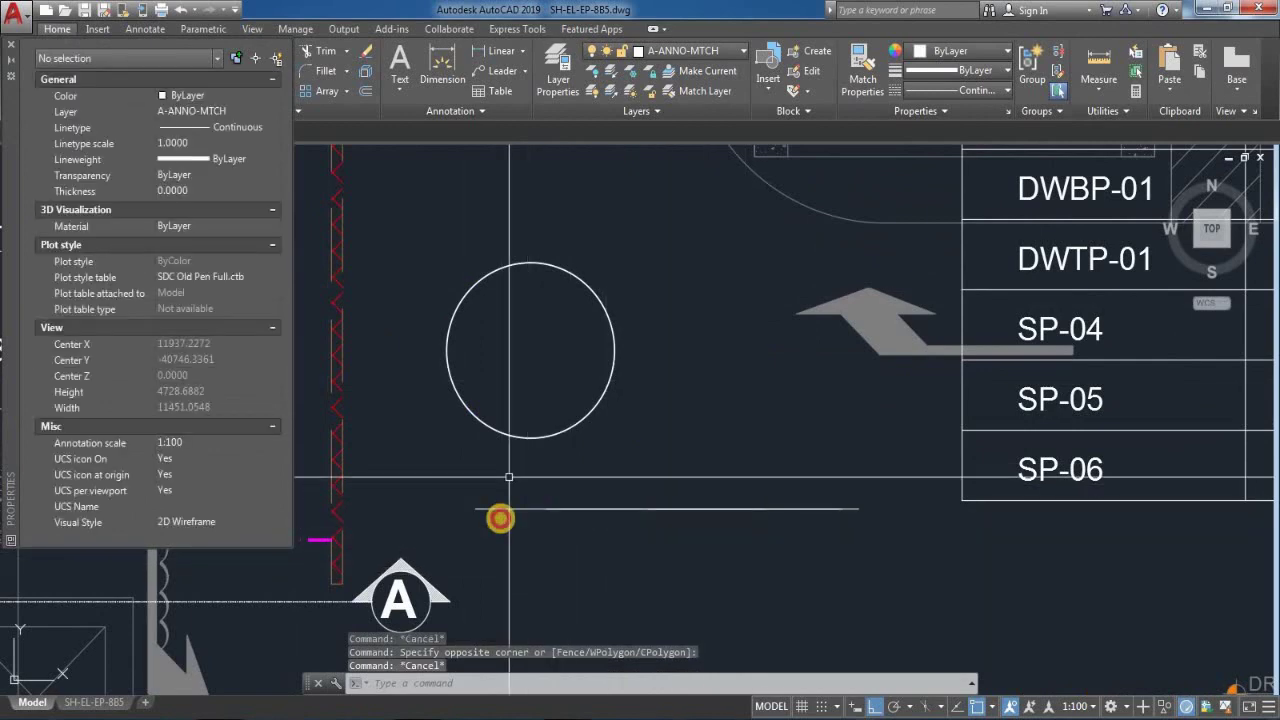
click(500, 511)
key(Escape)
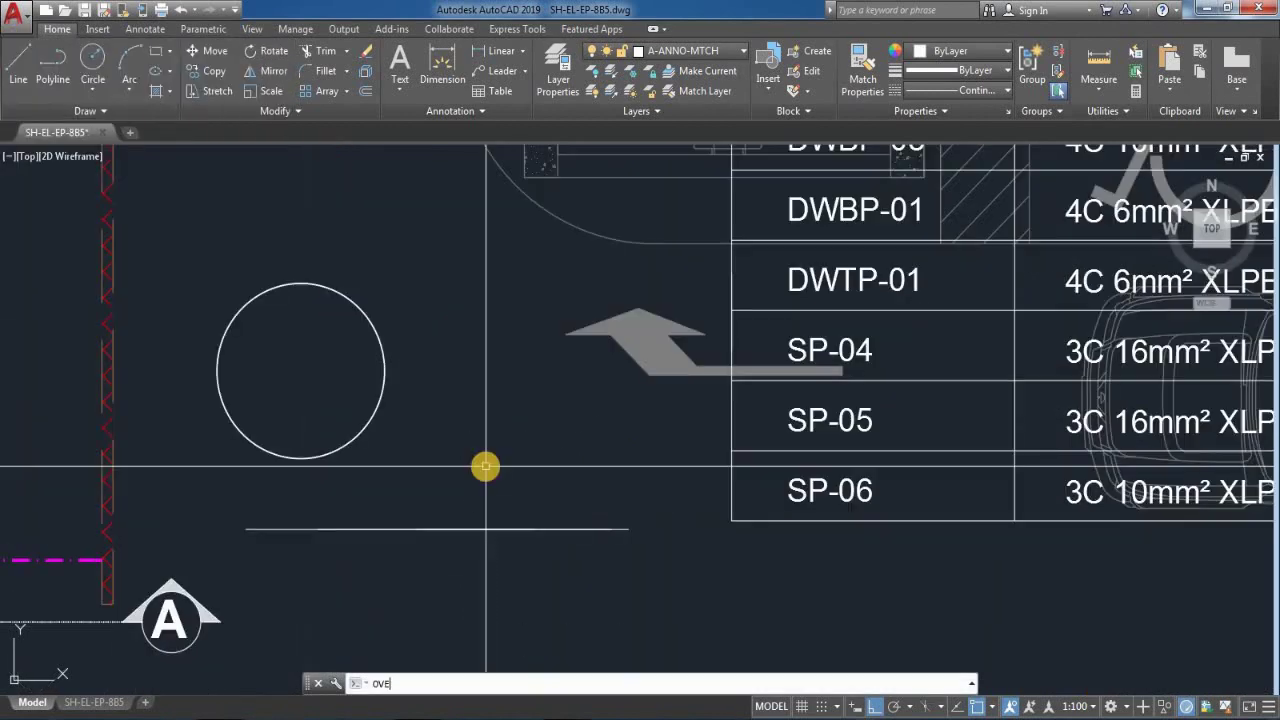
- Run OVERKILL on the stacked circles, the overlapping polylines and the neighbouring objects with the default comparison settings
text(KILL)
key(Return)
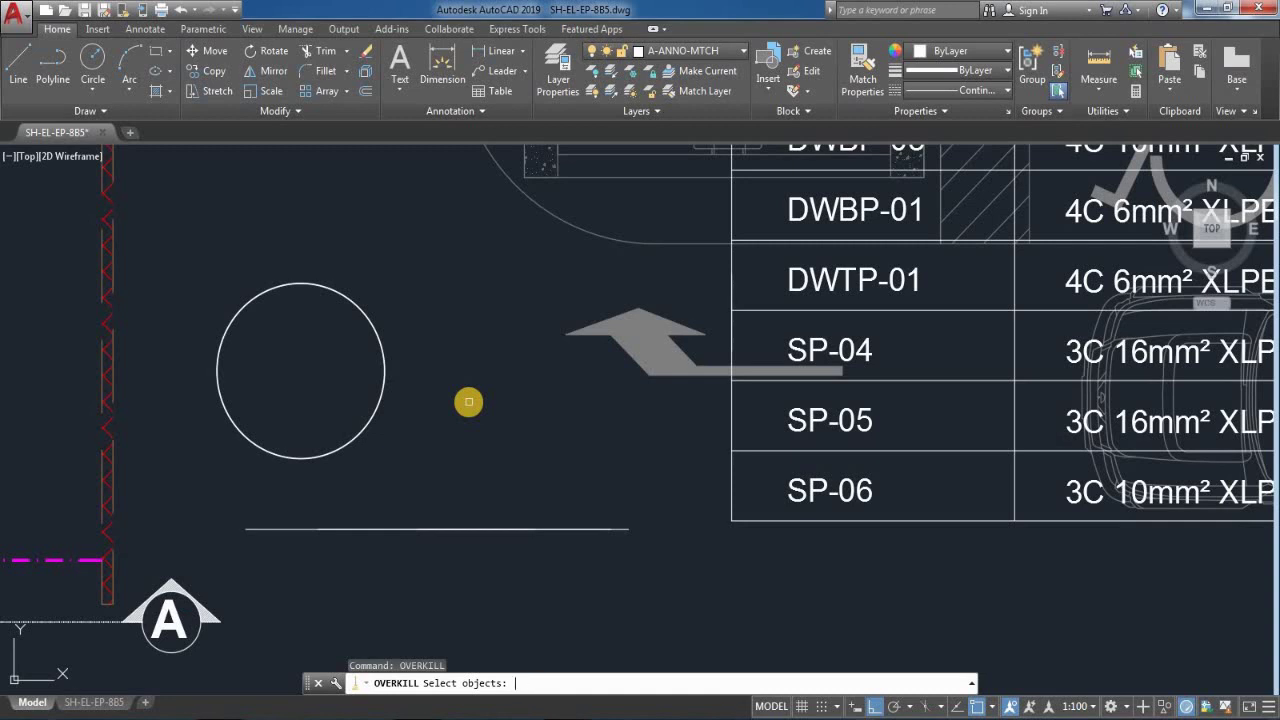
click(451, 277)
click(371, 549)
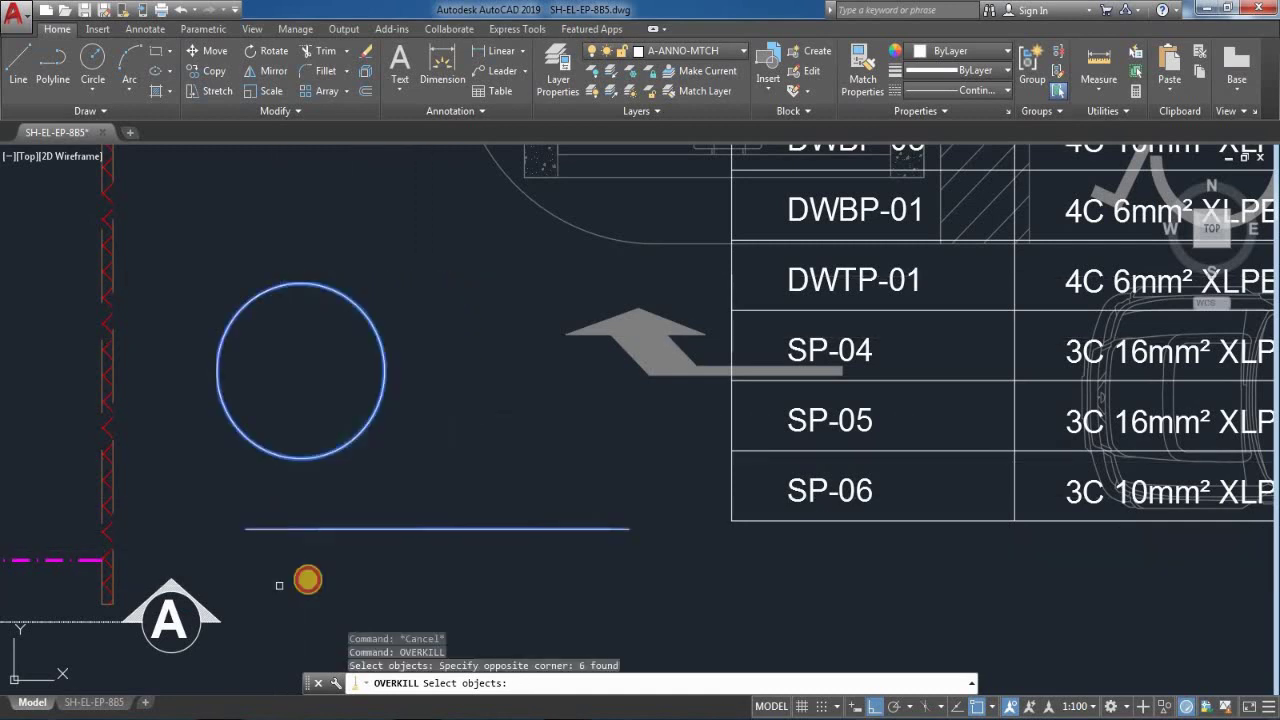
click(434, 546)
click(503, 286)
key(Return)
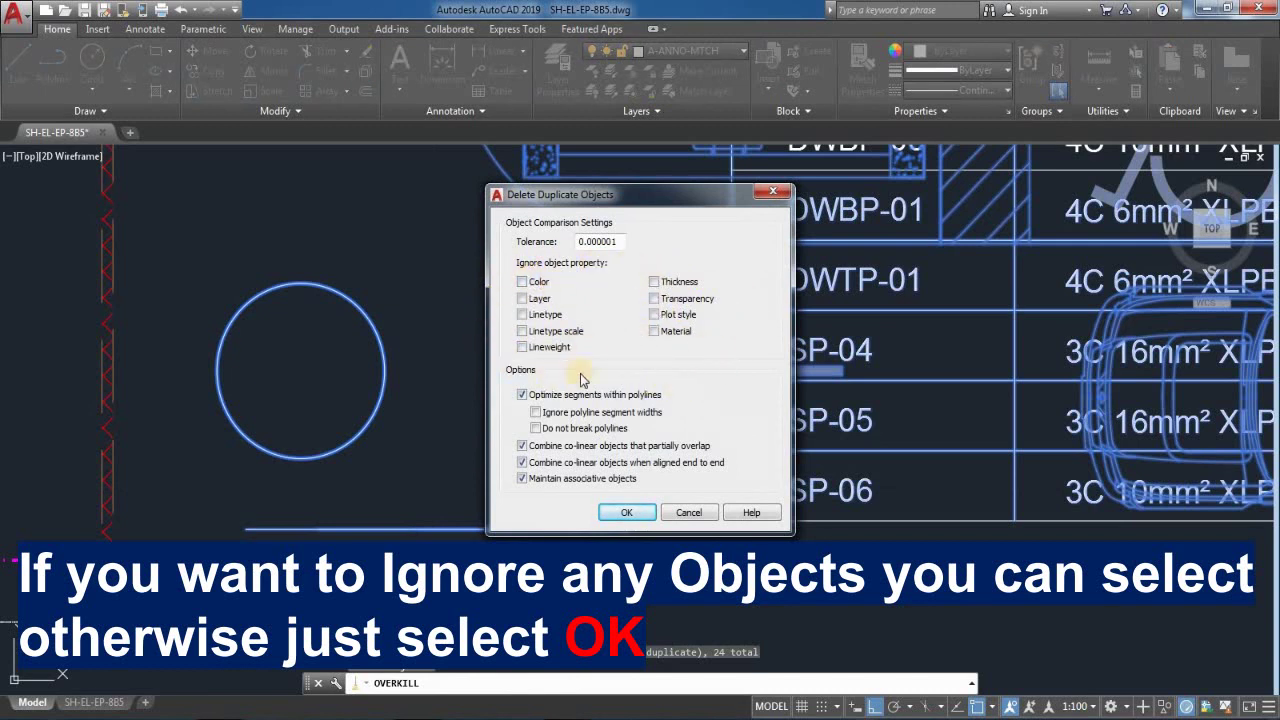
click(627, 514)
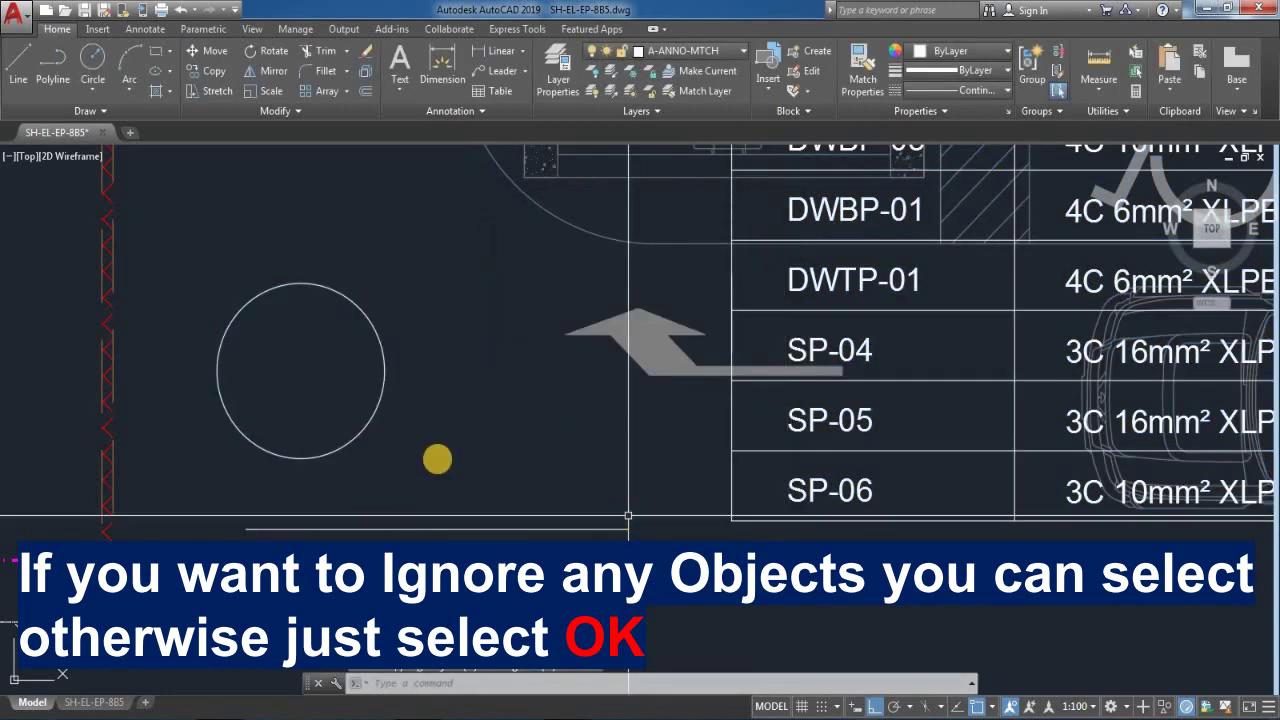
- Inspect the circle's object properties to check whether any duplicate circles are left at its location
key(ctrl+1)
click(378, 429)
click(366, 412)
middle_drag(386, 418, 516, 429)
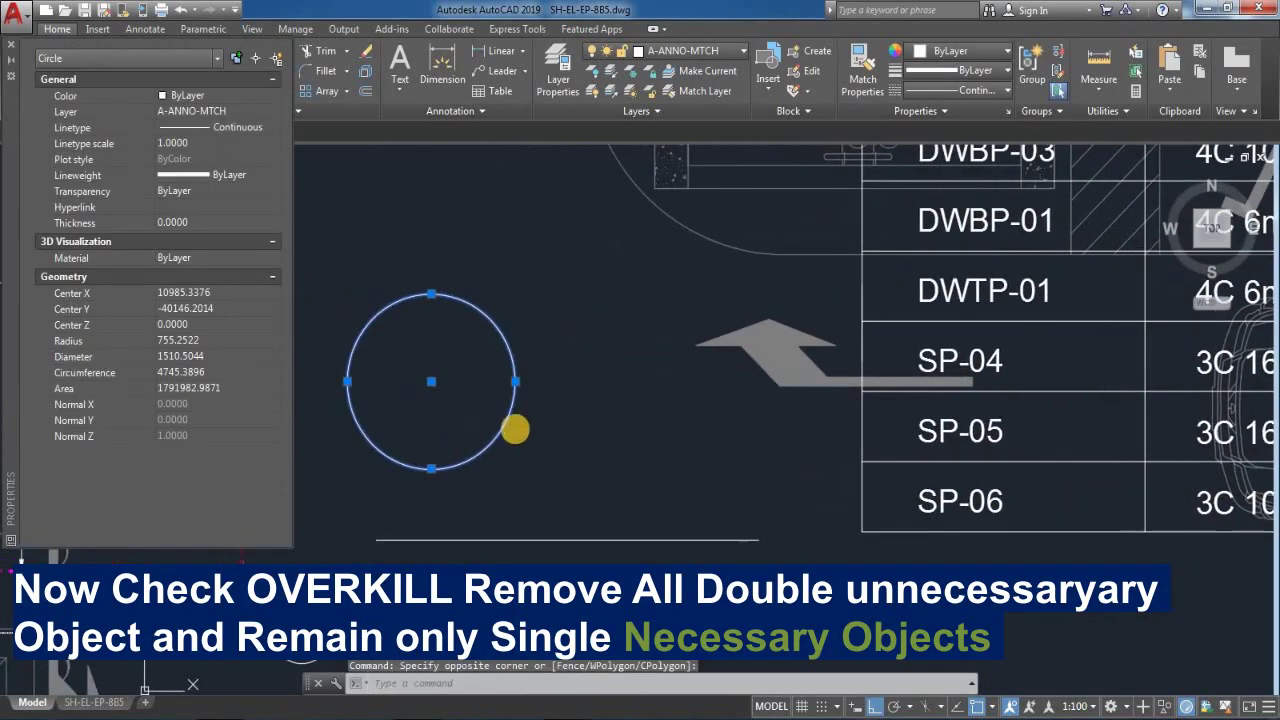
key(Escape)
click(517, 443)
click(483, 420)
key(Escape)
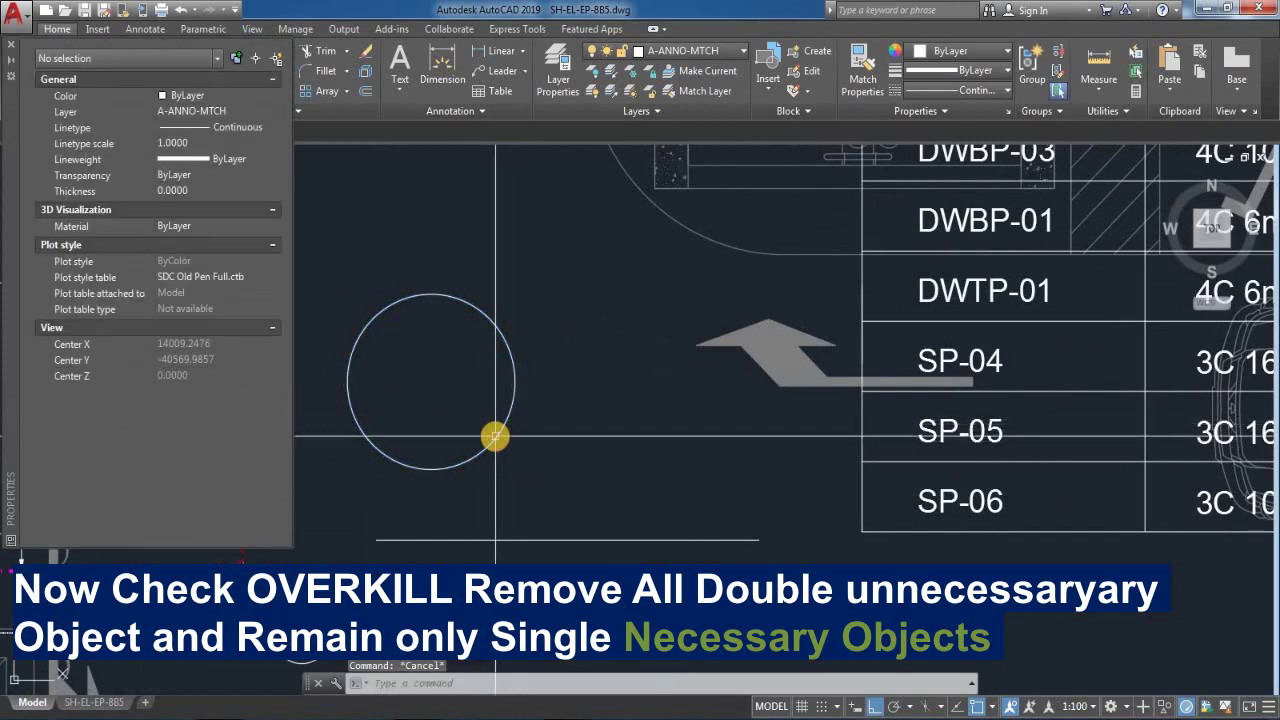
click(493, 378)
key(Escape)
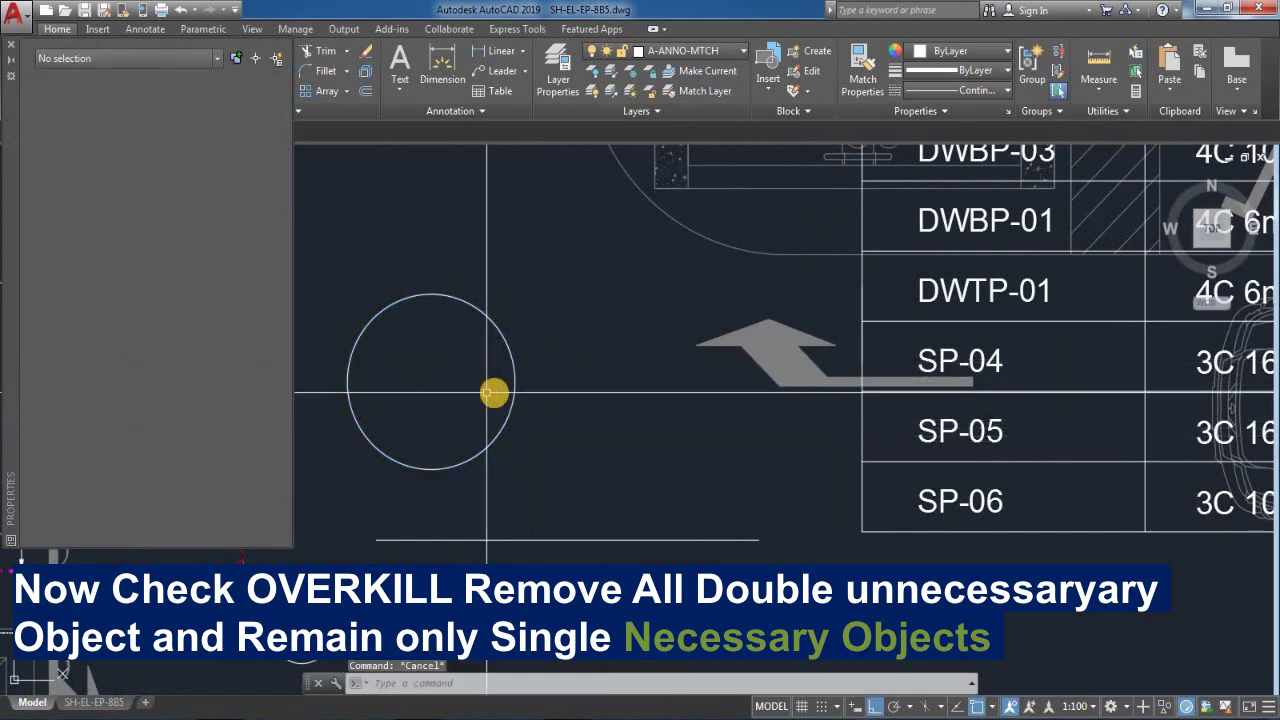
click(529, 343)
click(461, 378)
key(Escape)
- Select the horizontal line below the circle and check its properties for leftover overlapping polylines
middle_drag(577, 514, 671, 464)
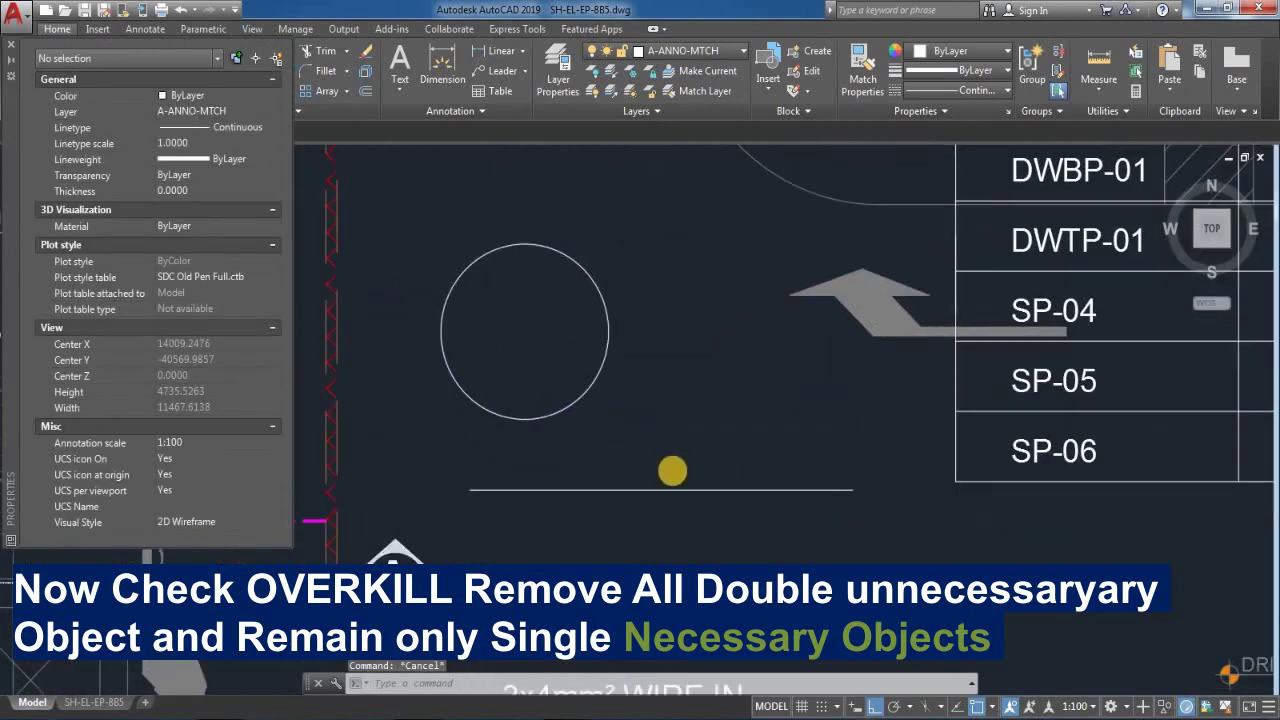
click(677, 464)
click(625, 523)
key(Escape)
click(654, 454)
click(609, 504)
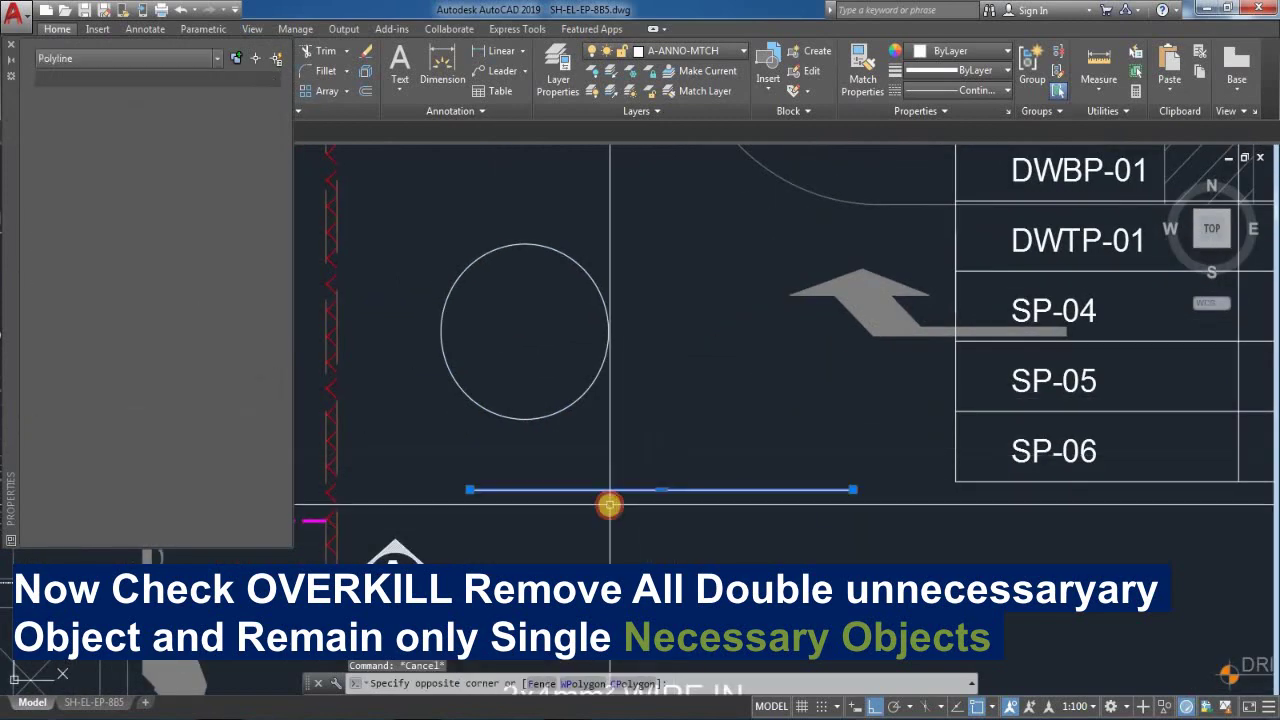
key(Escape)
click(685, 463)
click(578, 531)
key(Escape)
- Erase the demonstration circle and the horizontal polyline below it
click(623, 346)
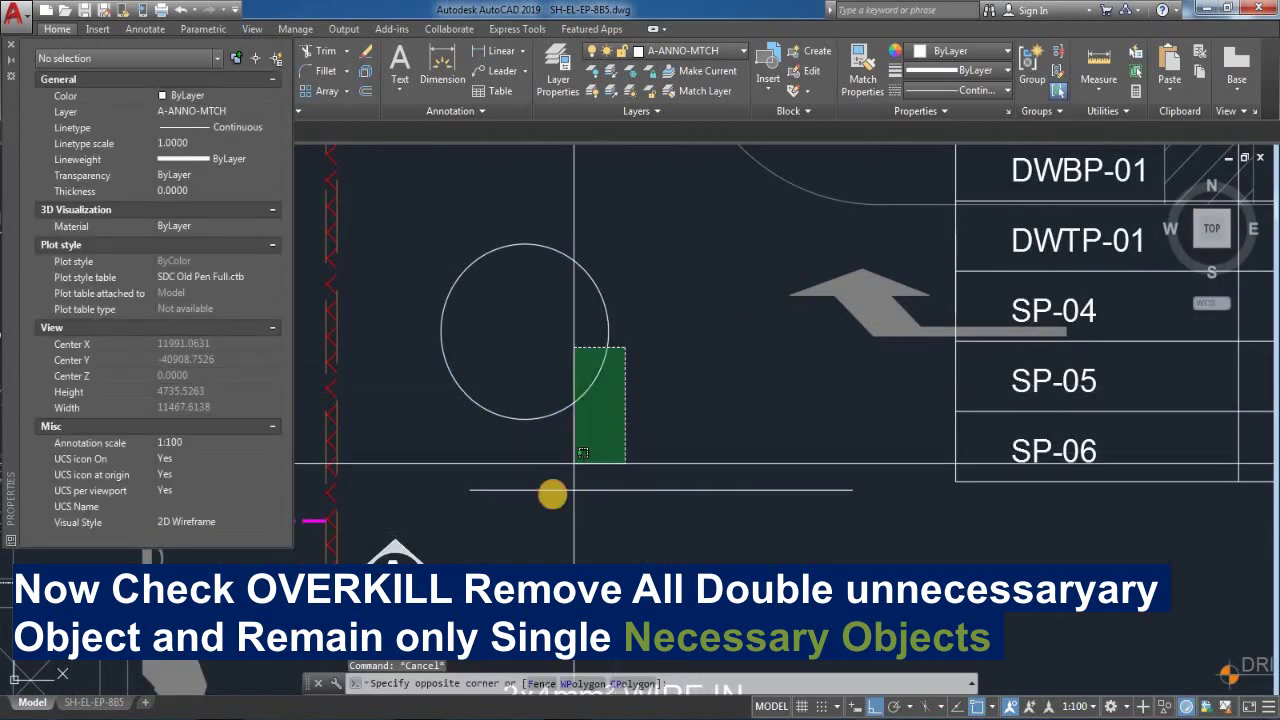
click(551, 492)
text(e)
key(Return)
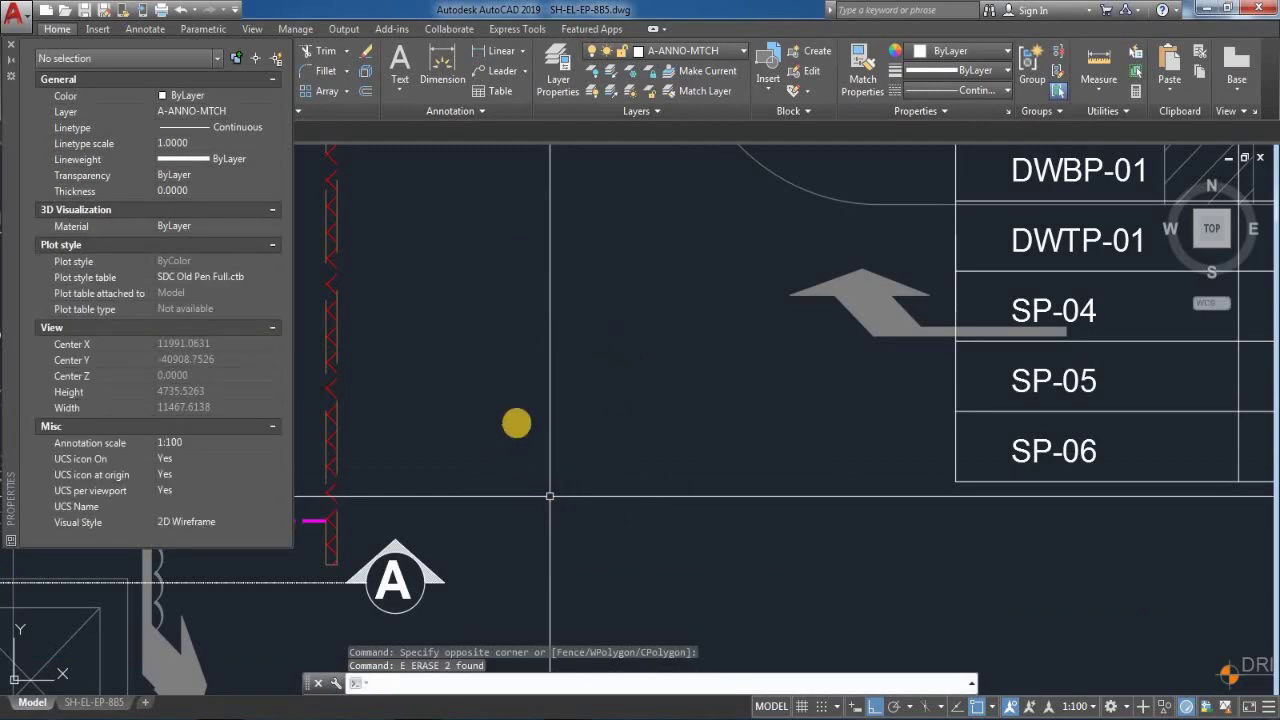
- Purge all unused items from the drawing, including nested items, zero-length geometry, empty text objects and orphaned data
scroll(540, 428, down, 5)
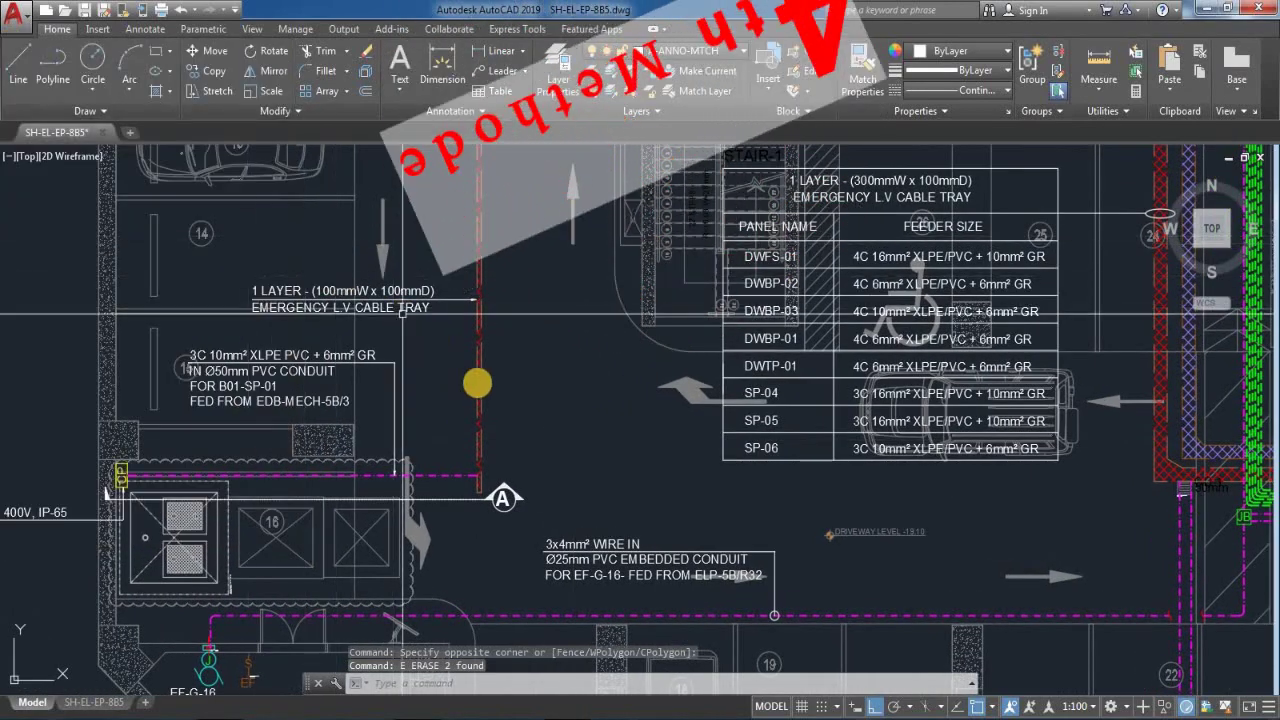
middle_drag(638, 474, 512, 270)
mouse_move(631, 533)
middle_down()
mouse_move(497, 369)
mouse_move(524, 395)
middle_up()
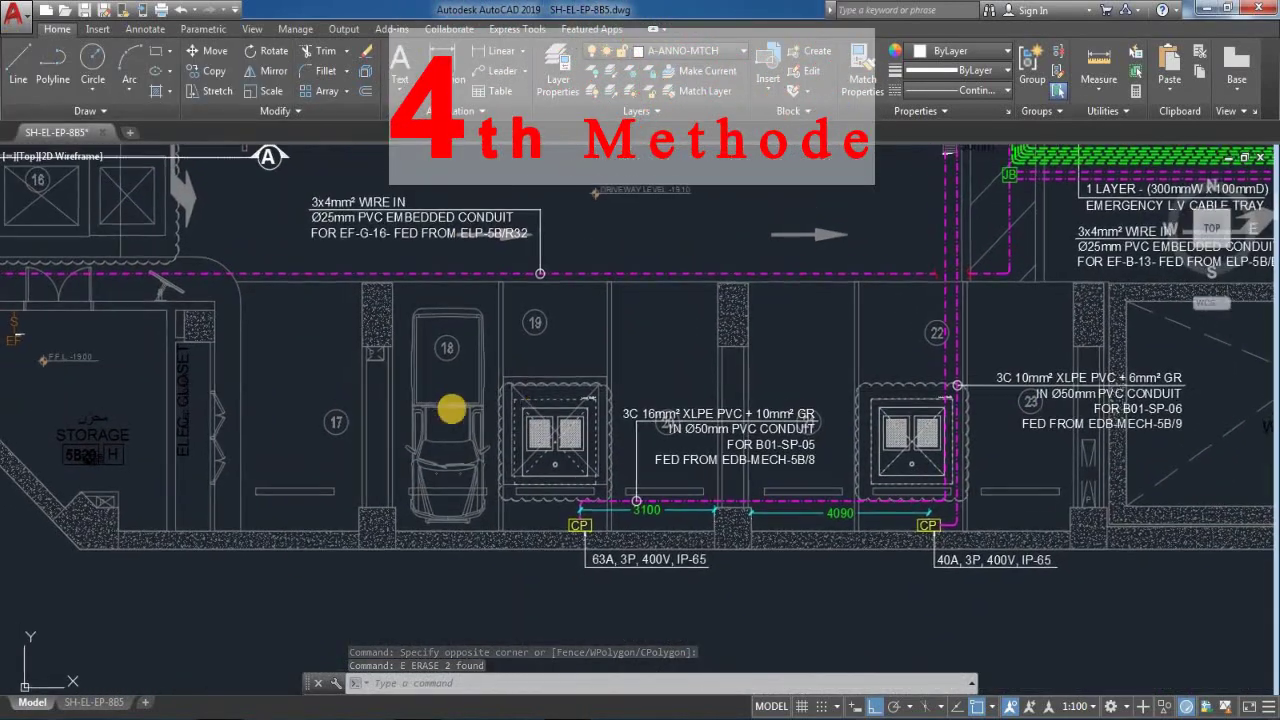
key(Escape)
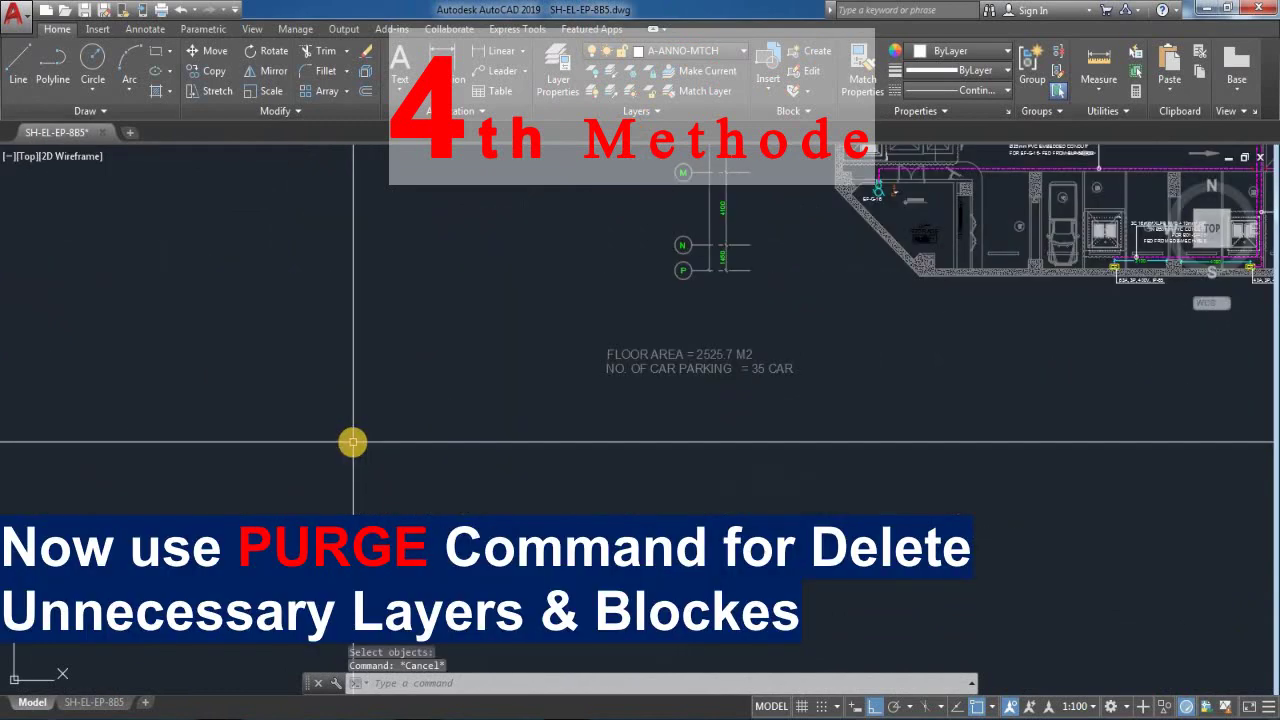
text(p)
key(Return)
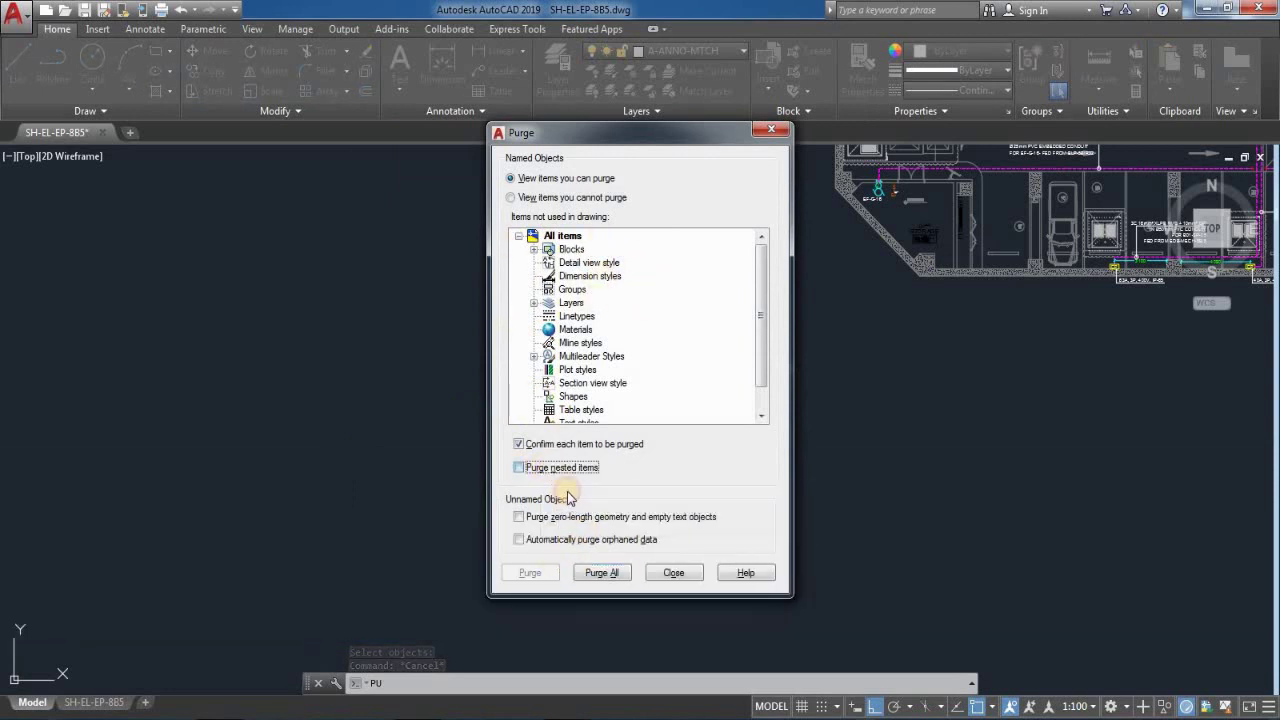
click(516, 541)
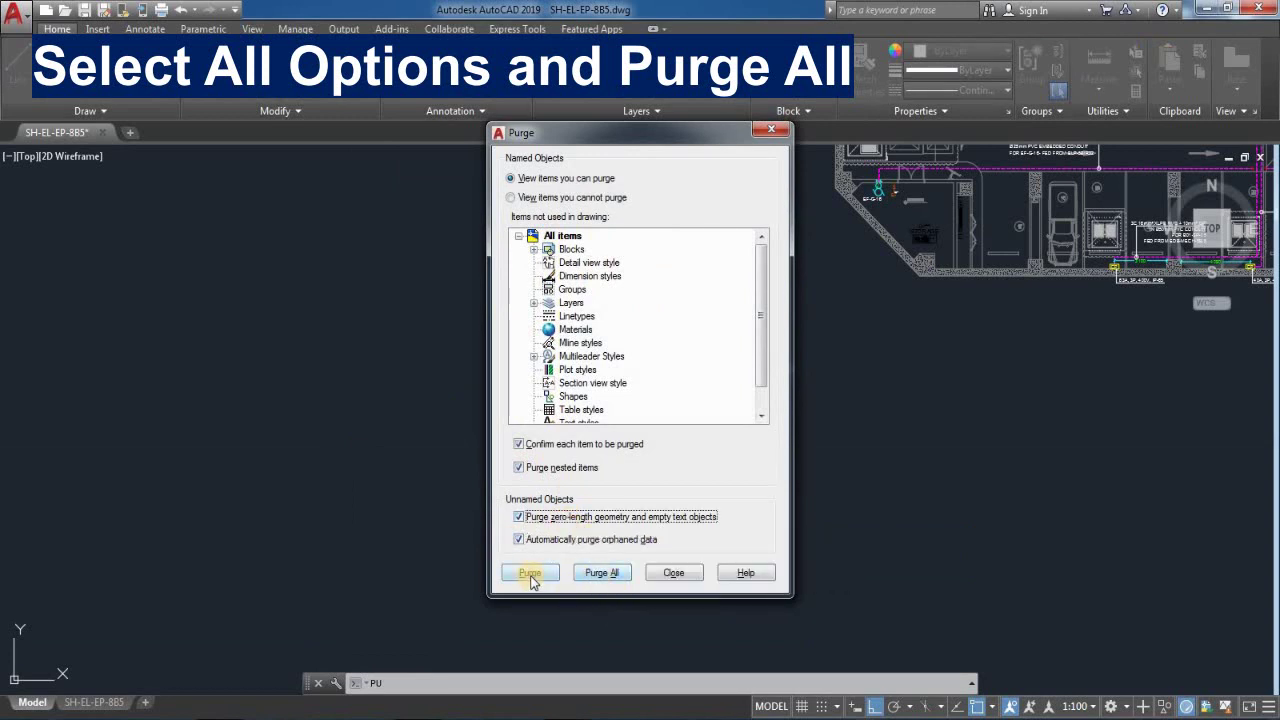
click(603, 573)
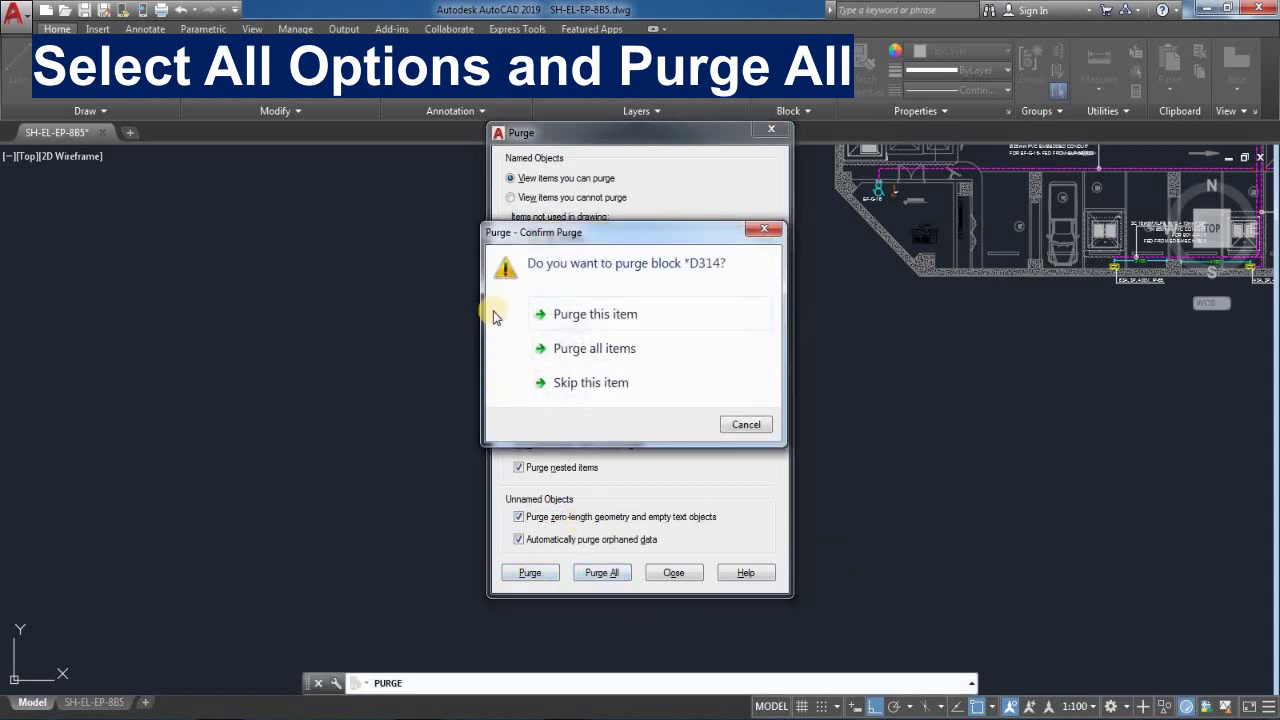
click(606, 358)
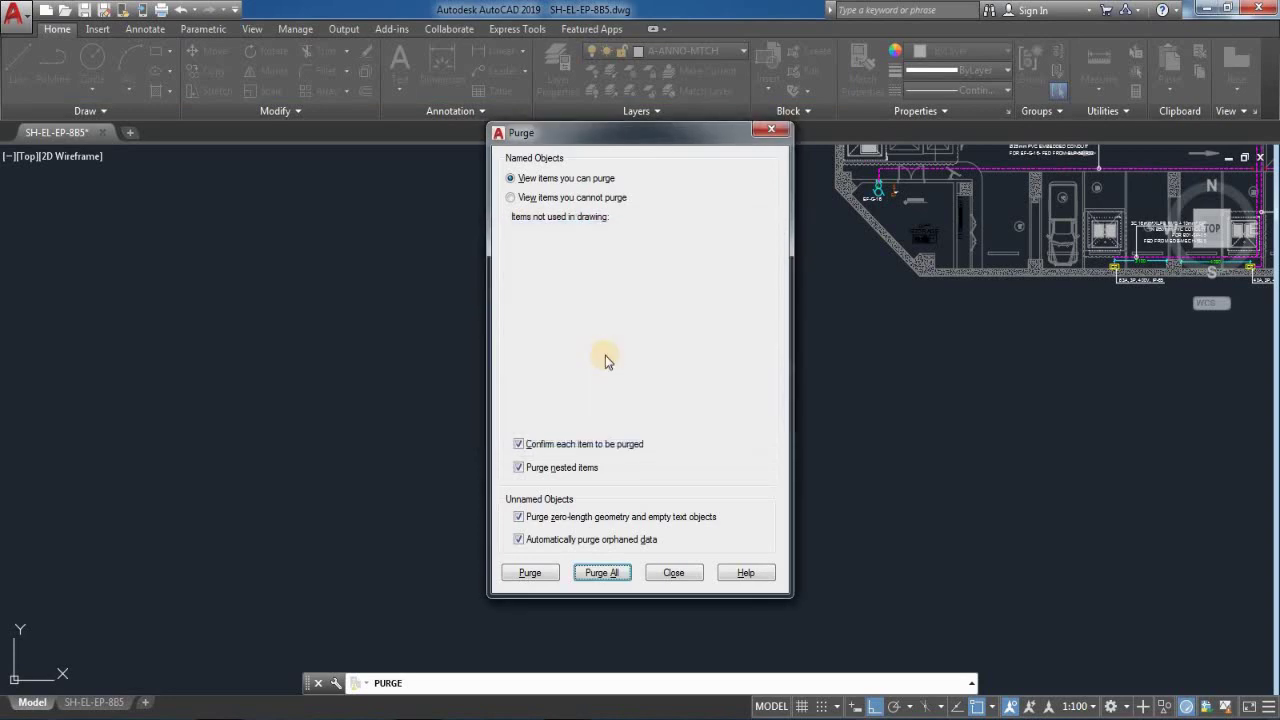
click(670, 574)
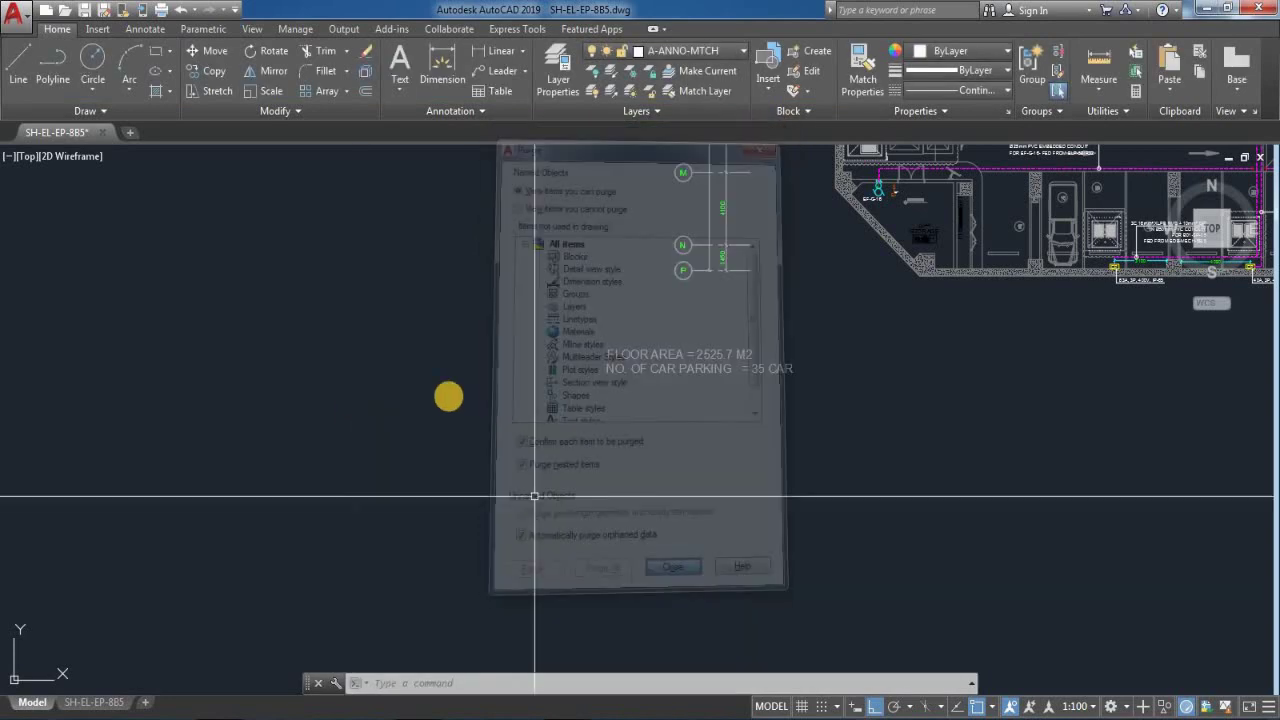
- Run AUDIT on the drawing and answer Yes to fixing any errors detected
scroll(449, 394, down, 6)
scroll(443, 431, down, 2)
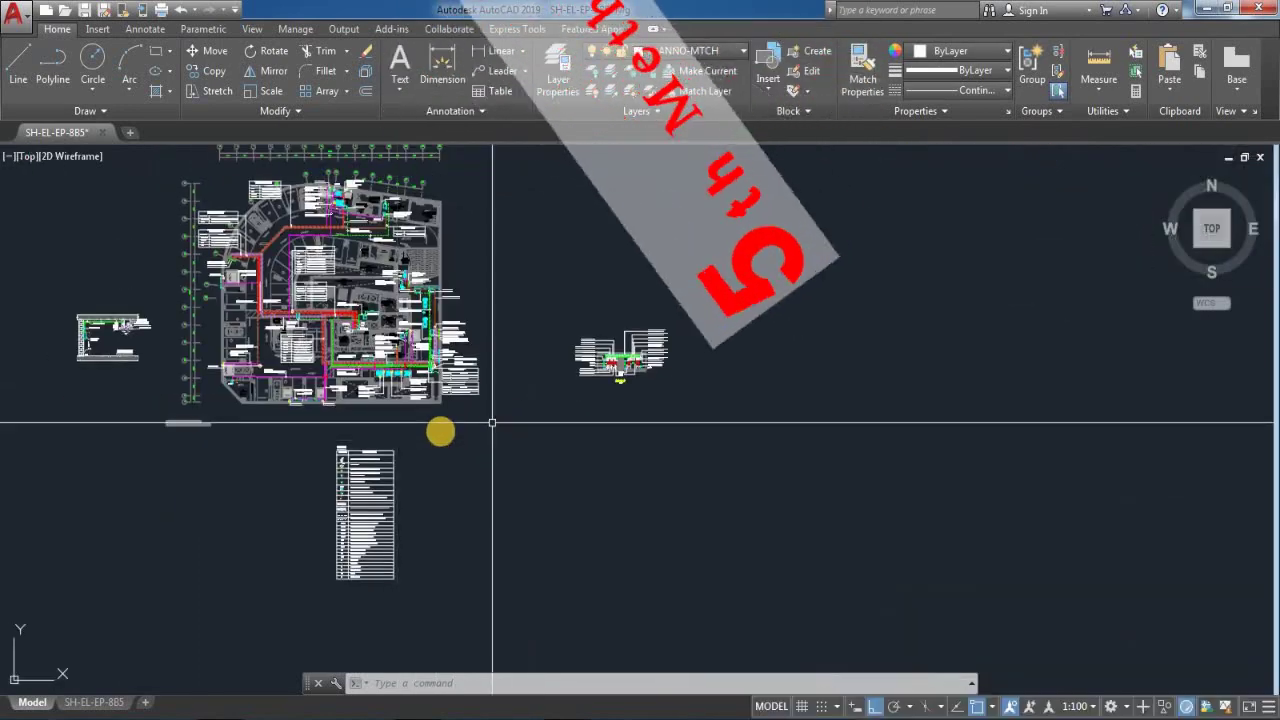
scroll(443, 433, up, 3)
scroll(306, 429, up, 2)
scroll(310, 431, up, 1)
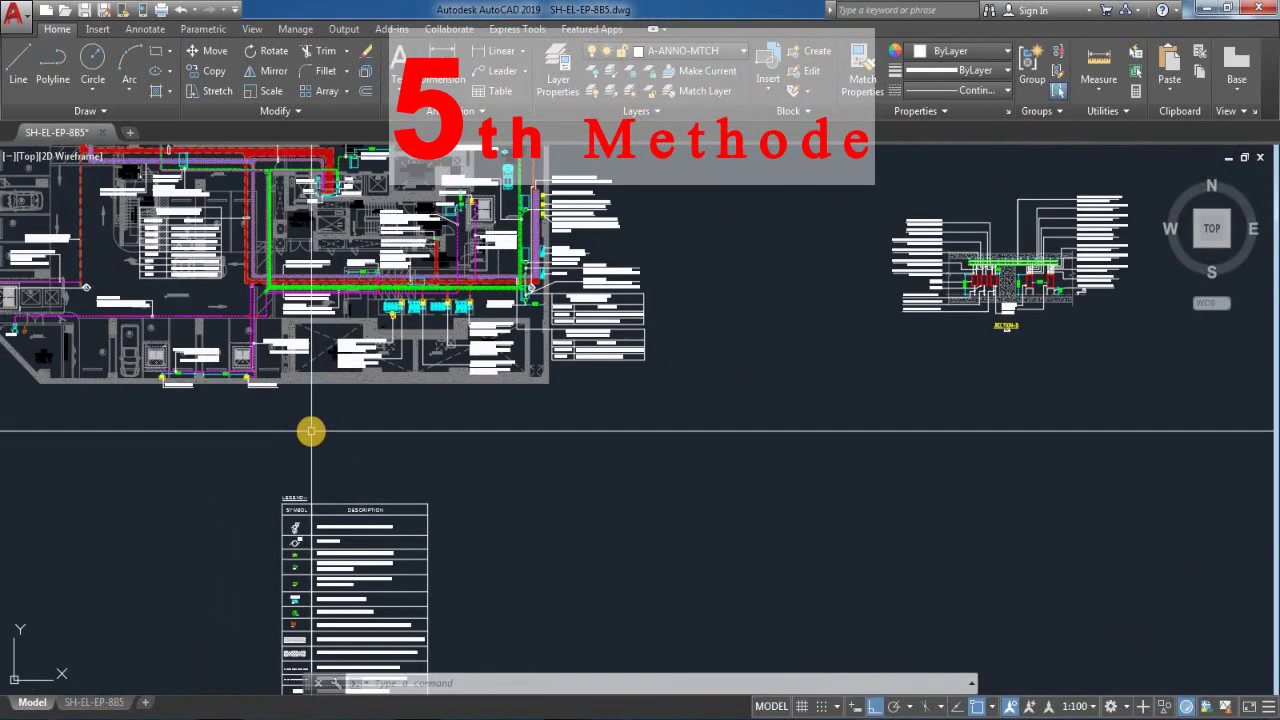
text(AU)
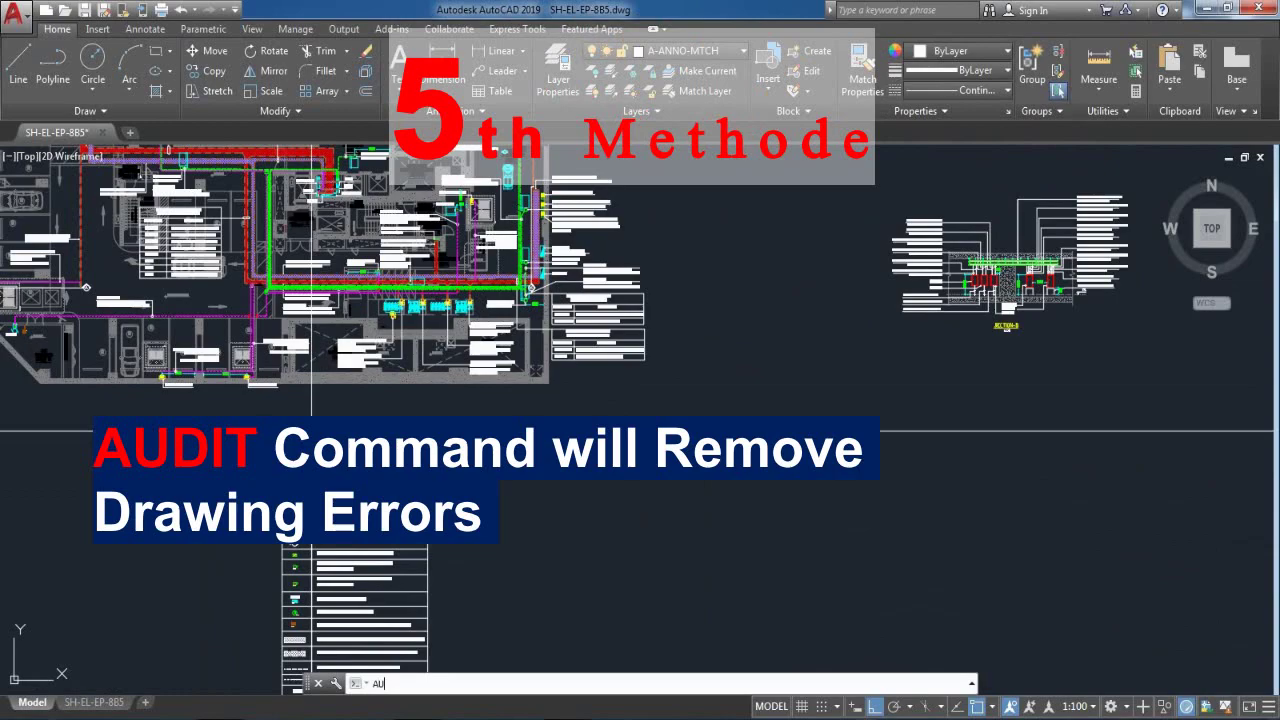
text(DIT)
key(Return)
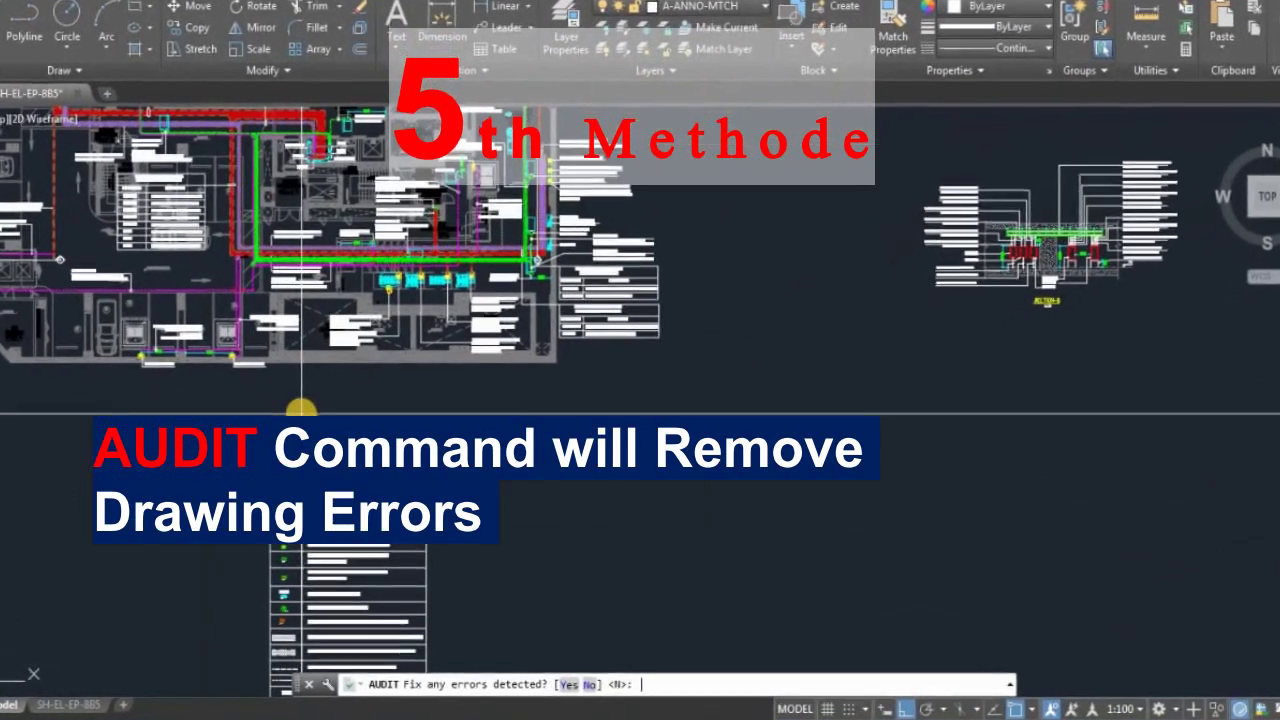
key(Return)
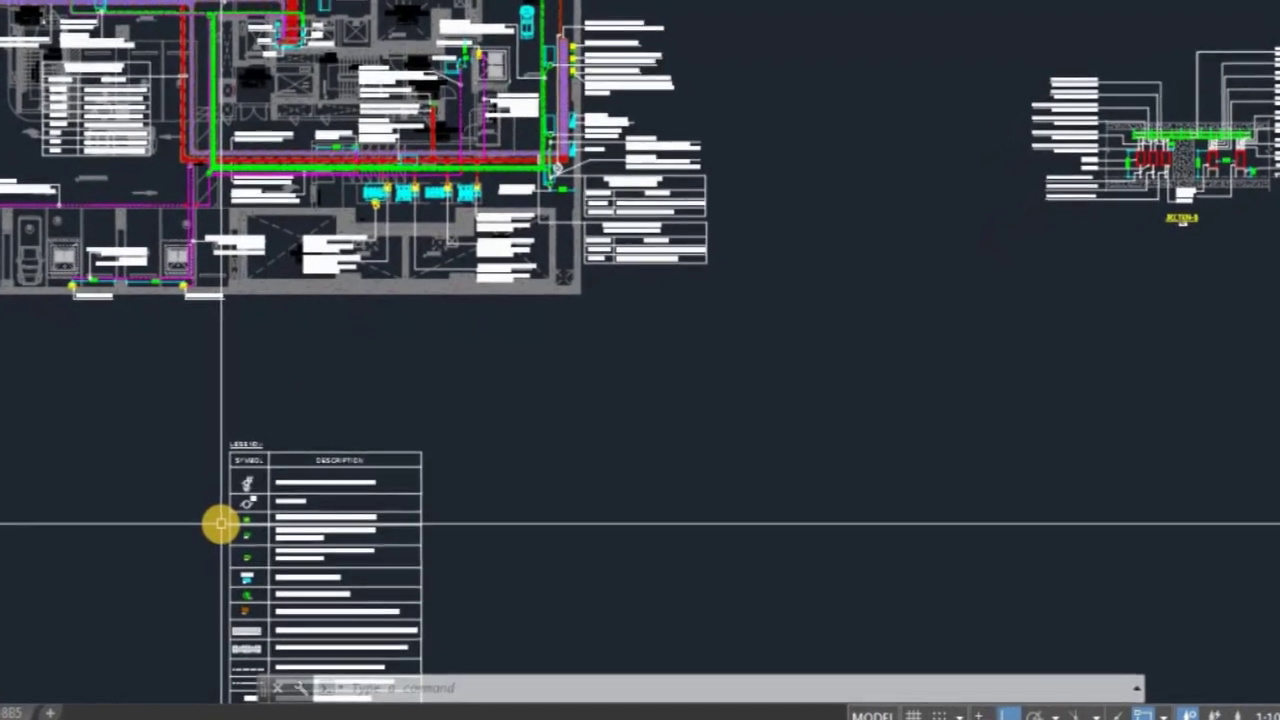
- Examine the audit report in the command history for the total errors found, errors fixed and objects erased
click(220, 523)
key(F2)
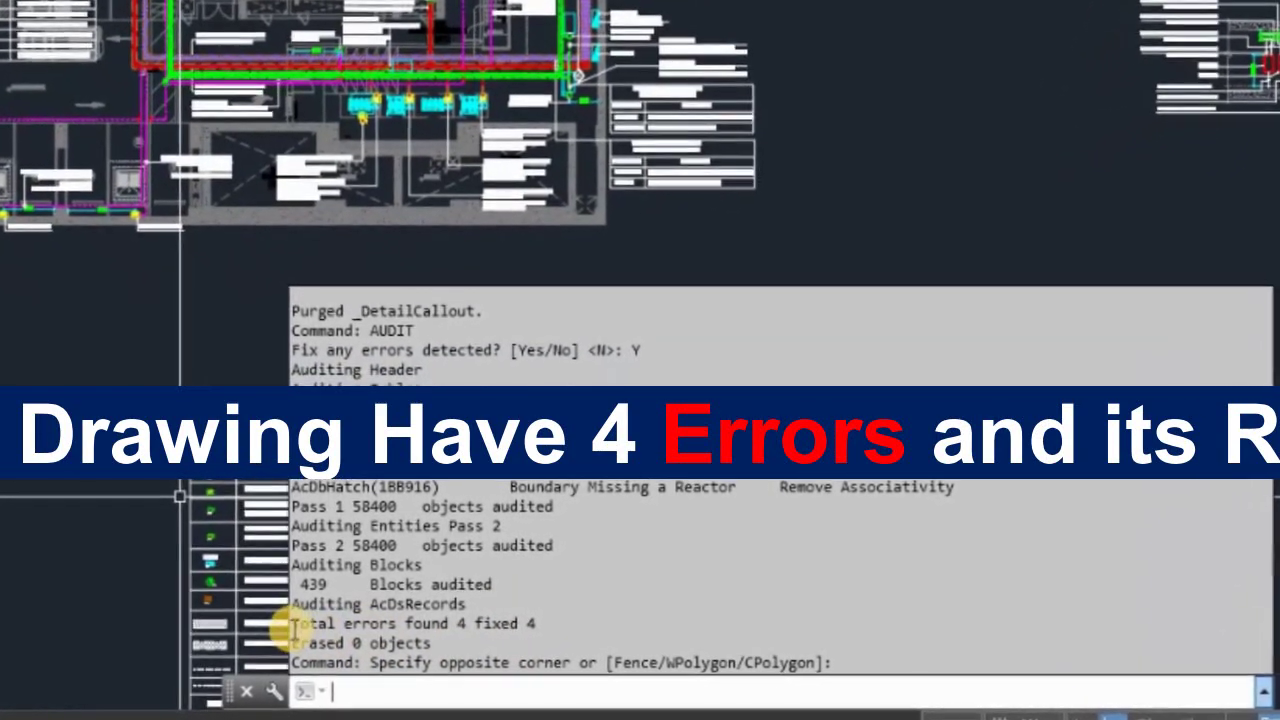
drag(293, 625, 552, 621)
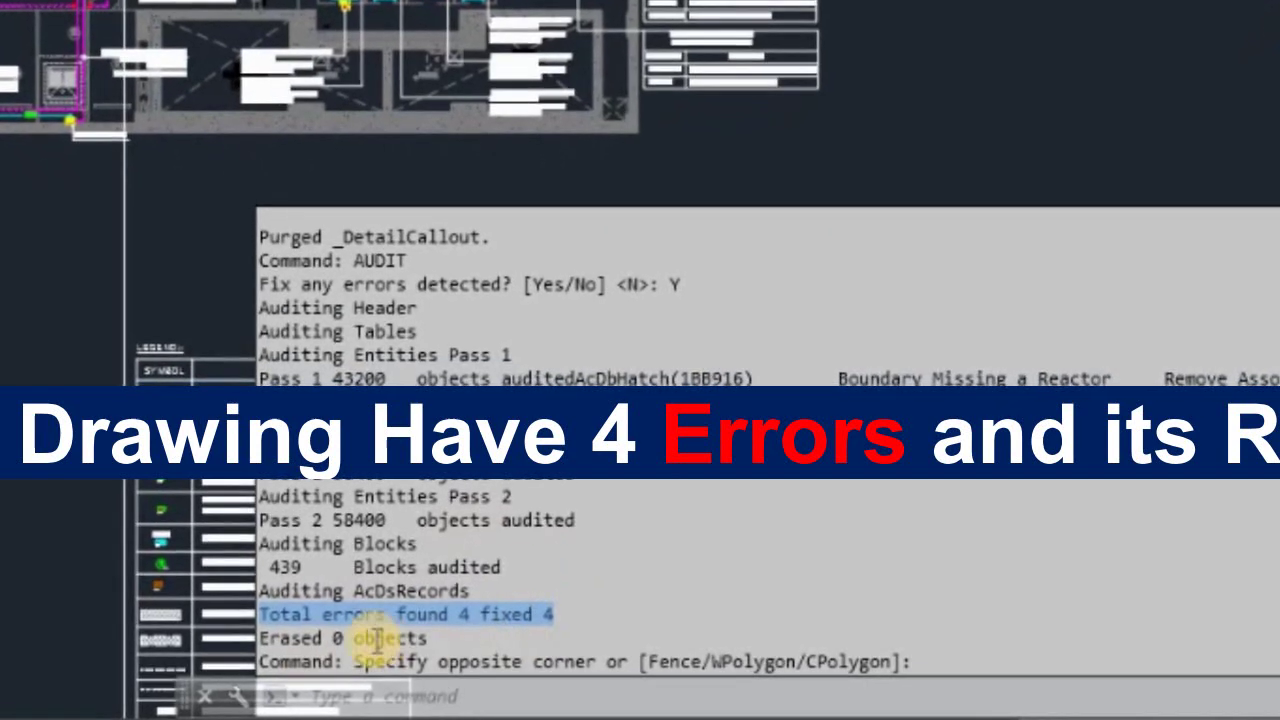
drag(428, 638, 243, 638)
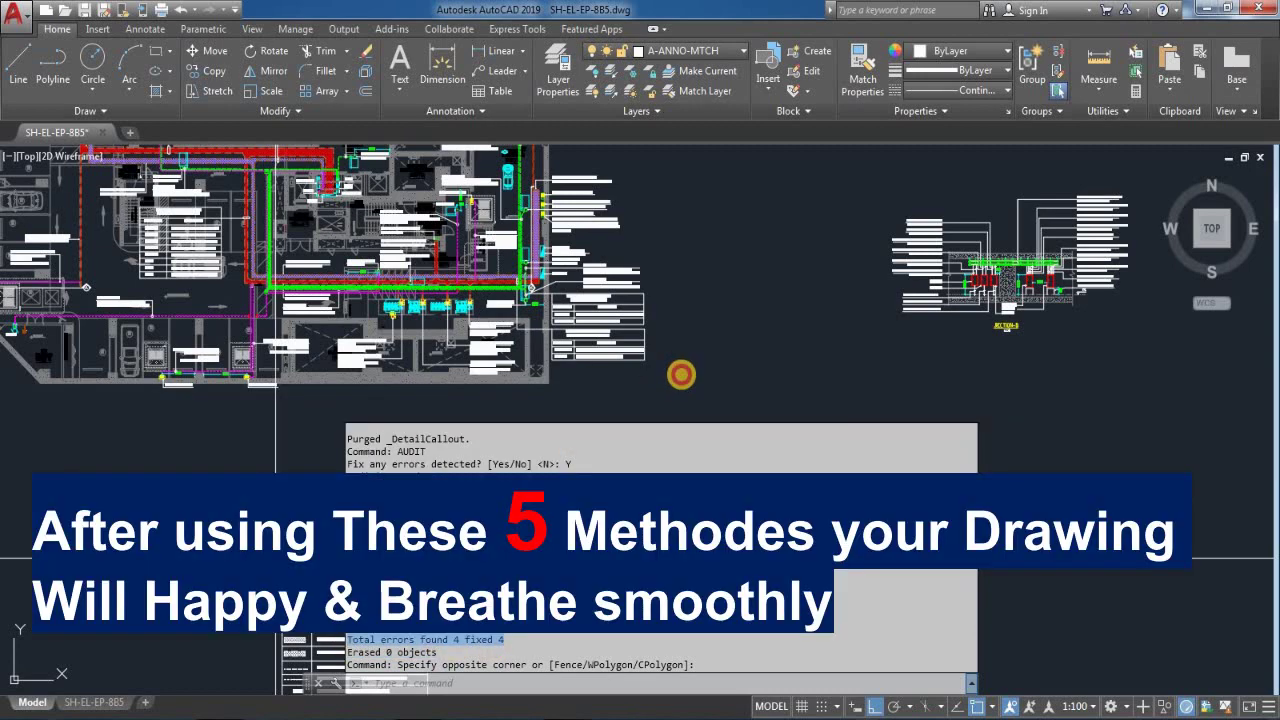
mouse_move(640, 443)
middle_down()
mouse_move(530, 518)
mouse_move(675, 520)
middle_up()
middle_drag(511, 550, 511, 550)
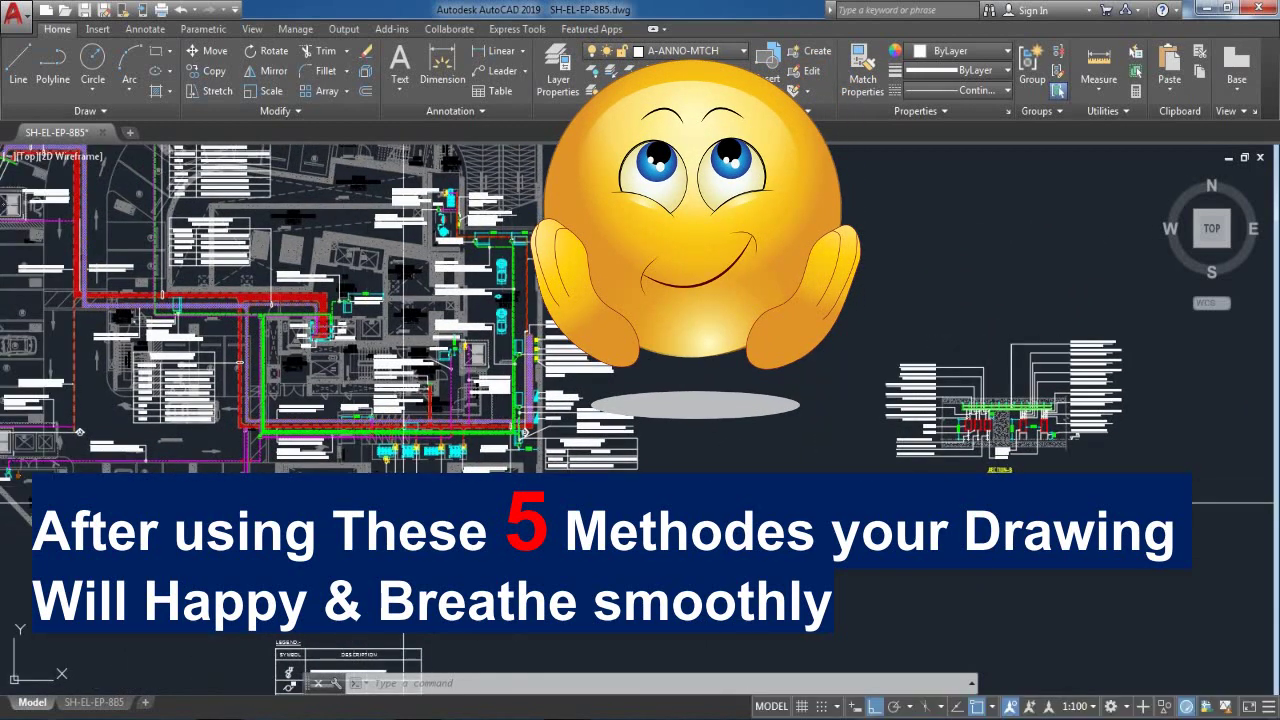
scroll(450, 310, up, 2)
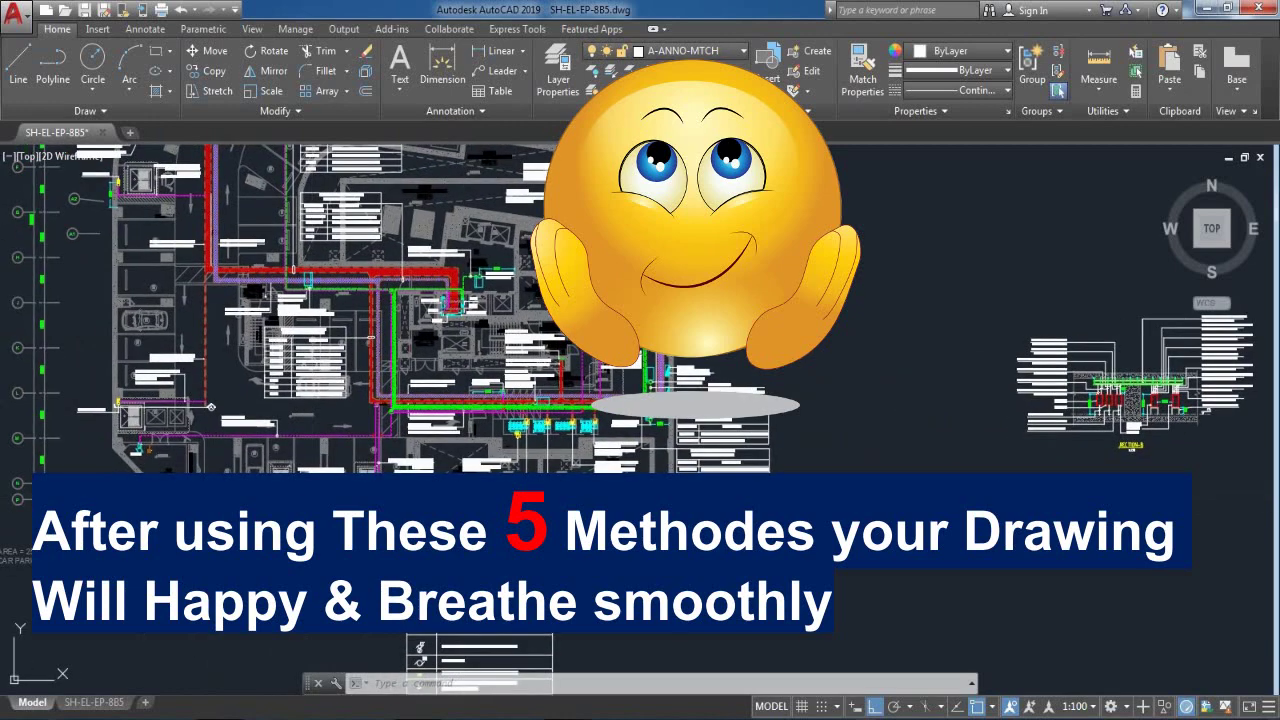